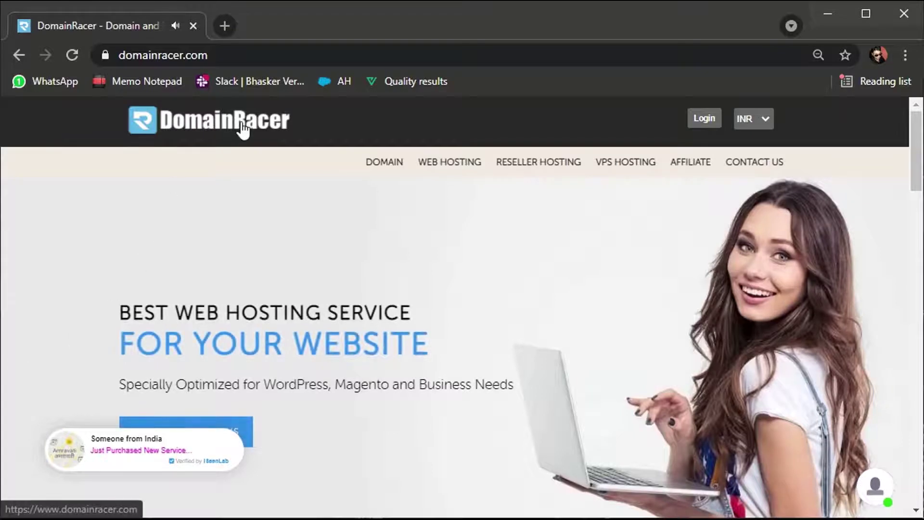
# Go back to the DomainRacer home page and open its Web Hosting plans from ₹59/month.
pyautogui.click(243, 130)
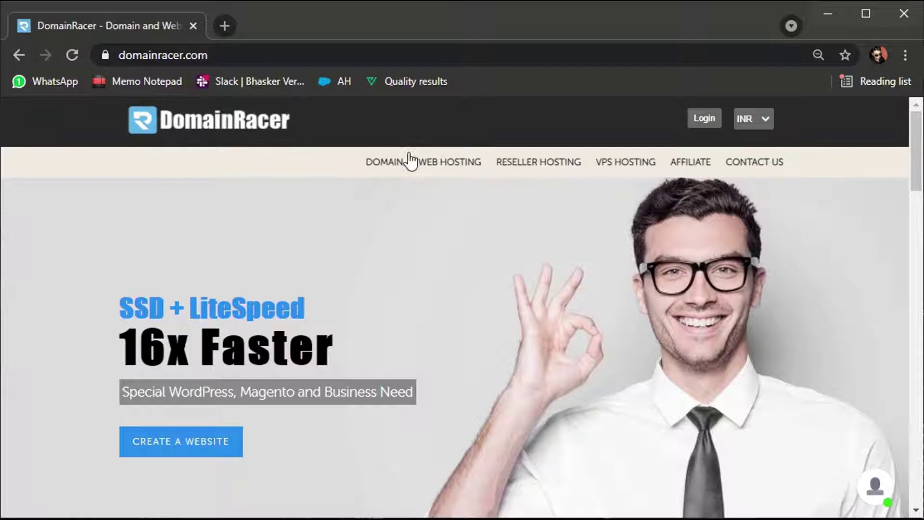
pyautogui.click(431, 169)
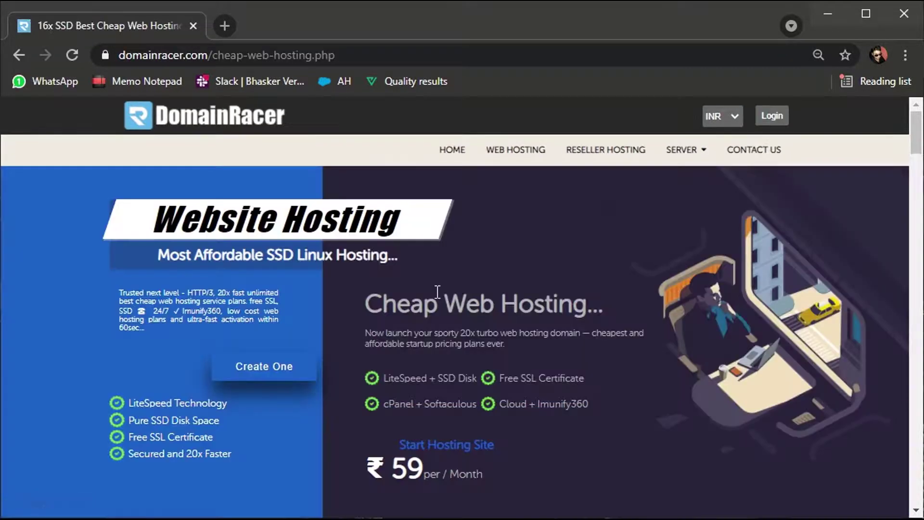
pyautogui.scroll(-1, 437, 293)
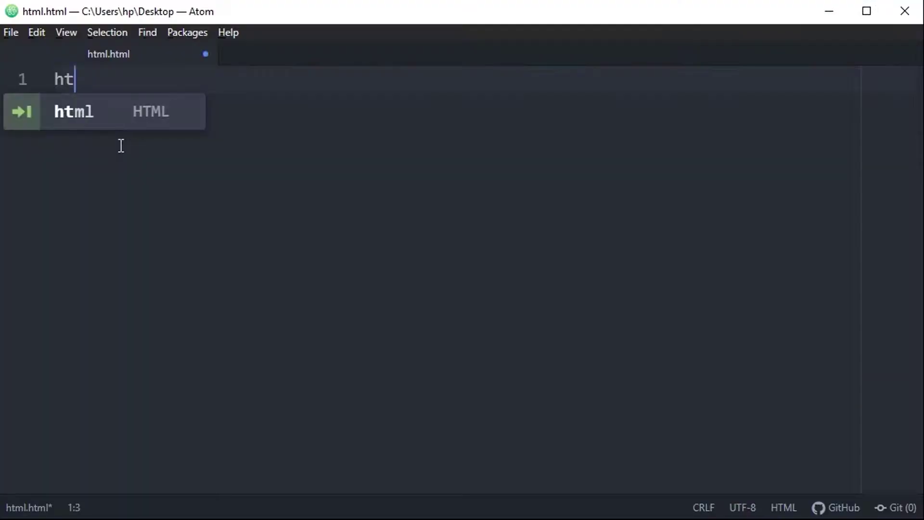
# Create an HTML skeleton in html.html and add an empty table in the body.
pyautogui.press('Return')
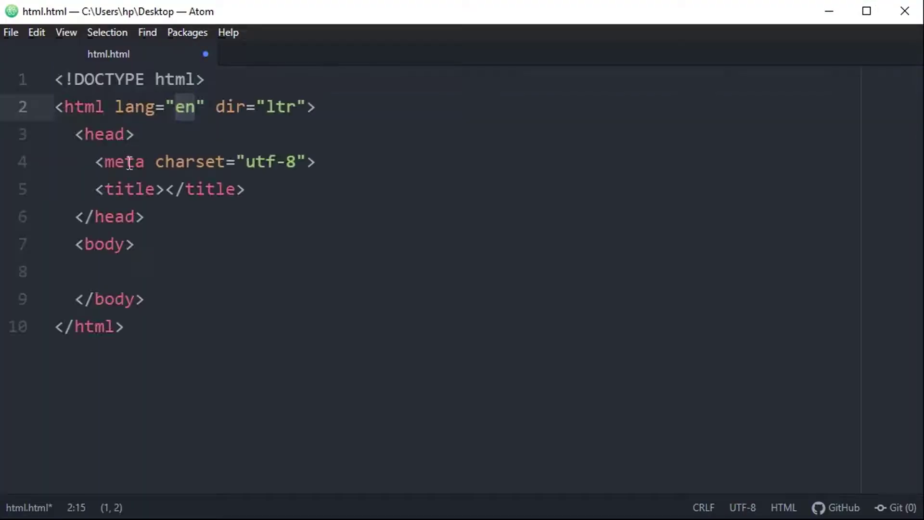
pyautogui.click(155, 267)
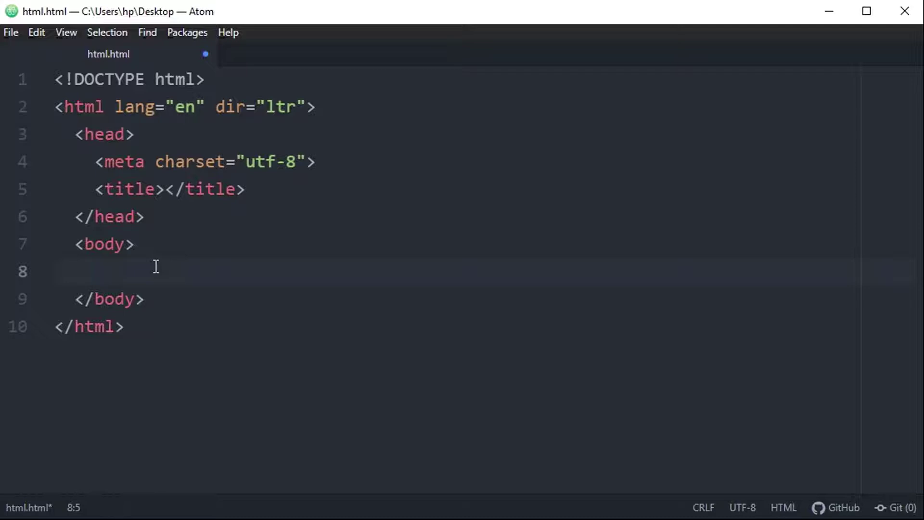
pyautogui.write('tab')
pyautogui.press('Return')
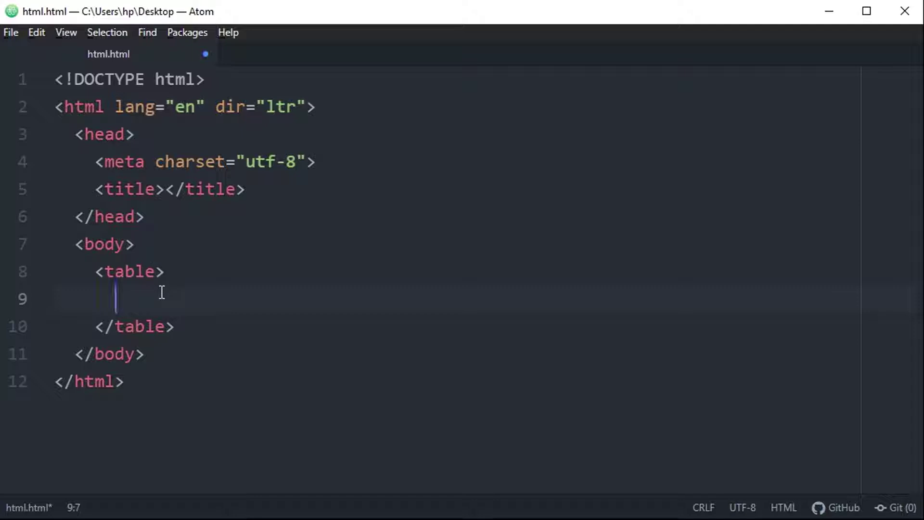
pyautogui.moveTo(98, 265); pyautogui.dragTo(193, 319)
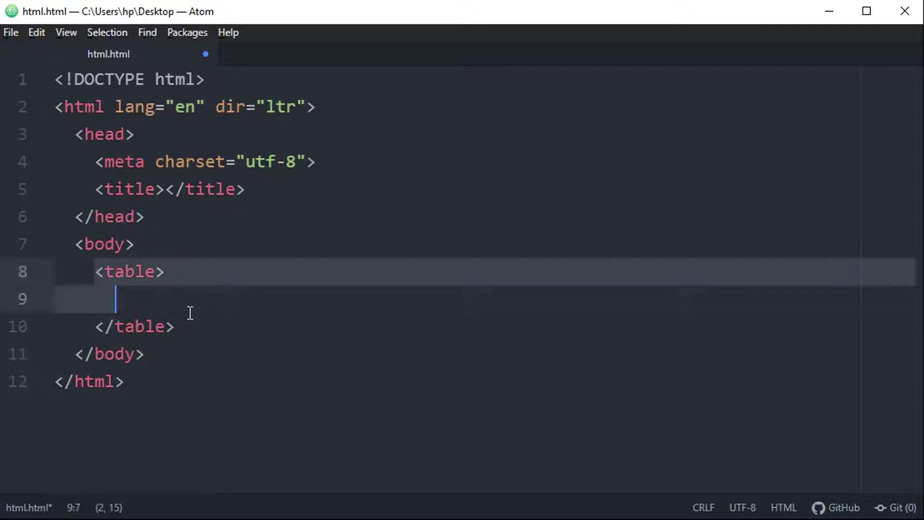
pyautogui.click(161, 303)
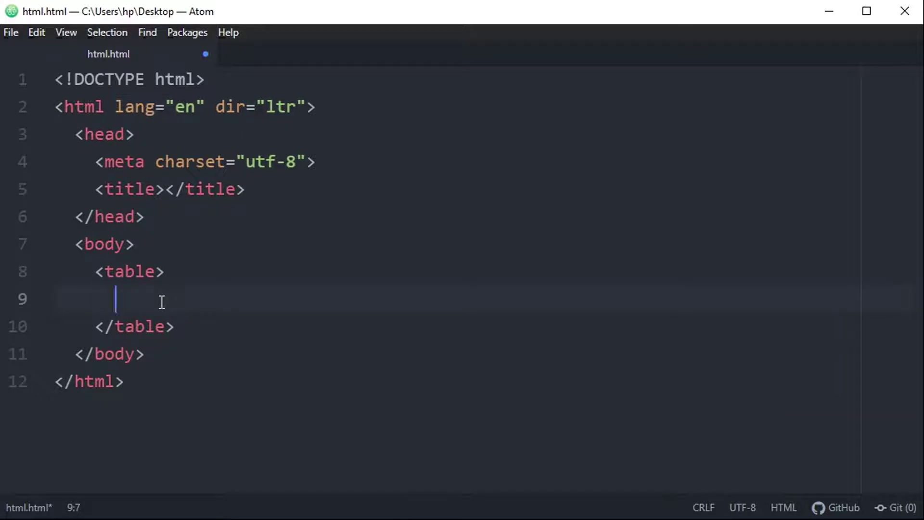
pyautogui.write('tr')
# Add a table row with F-Name and L-Name header cells.
pyautogui.press('Tab')
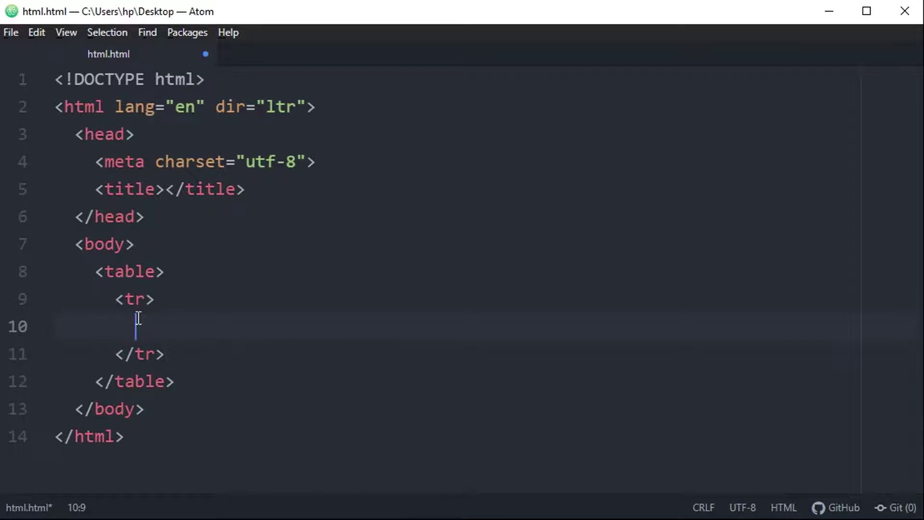
pyautogui.write('th')
pyautogui.press('Tab')
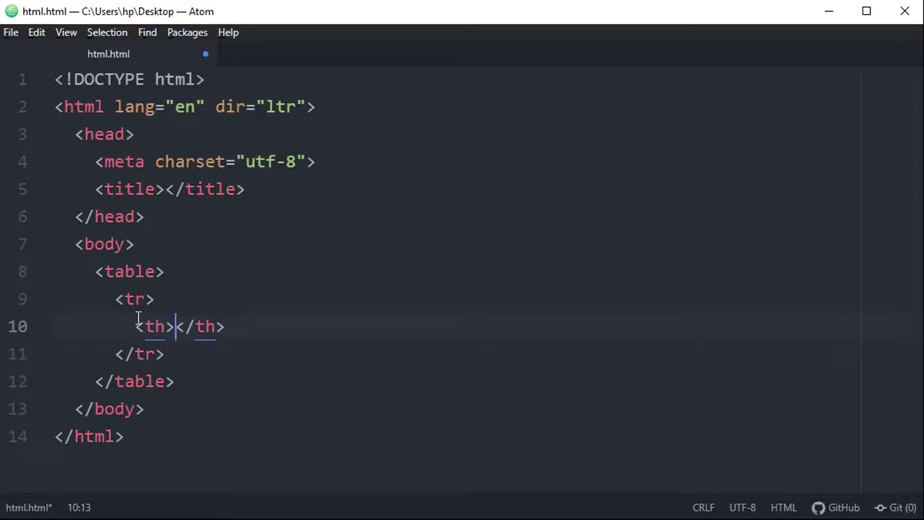
pyautogui.write('Name')
pyautogui.press('End')
pyautogui.press('Return')
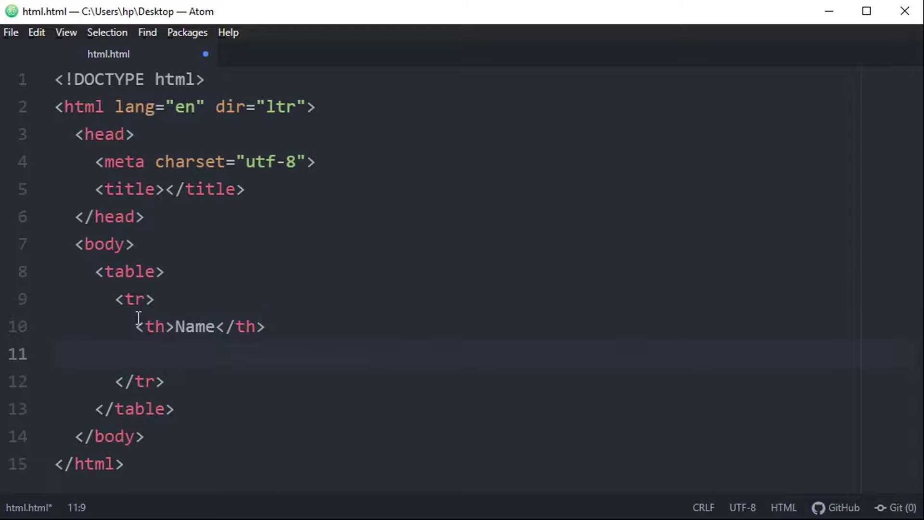
pyautogui.write('th')
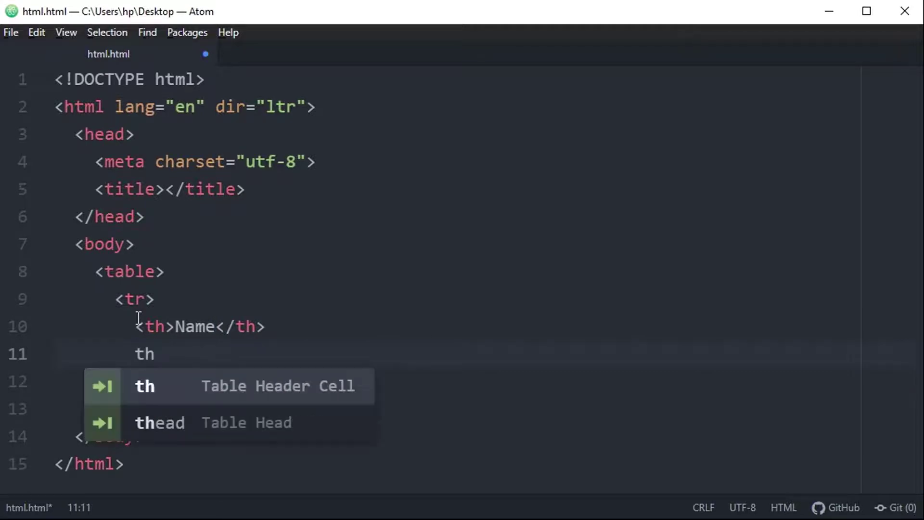
pyautogui.press('Tab')
pyautogui.press('Up')
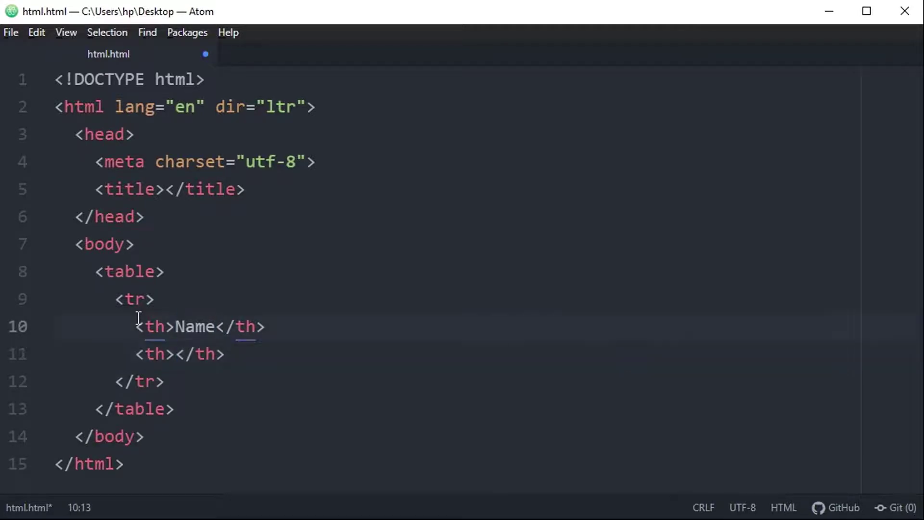
pyautogui.write('F-')
pyautogui.press('Down')
pyautogui.press('Escape')
pyautogui.press('Down')
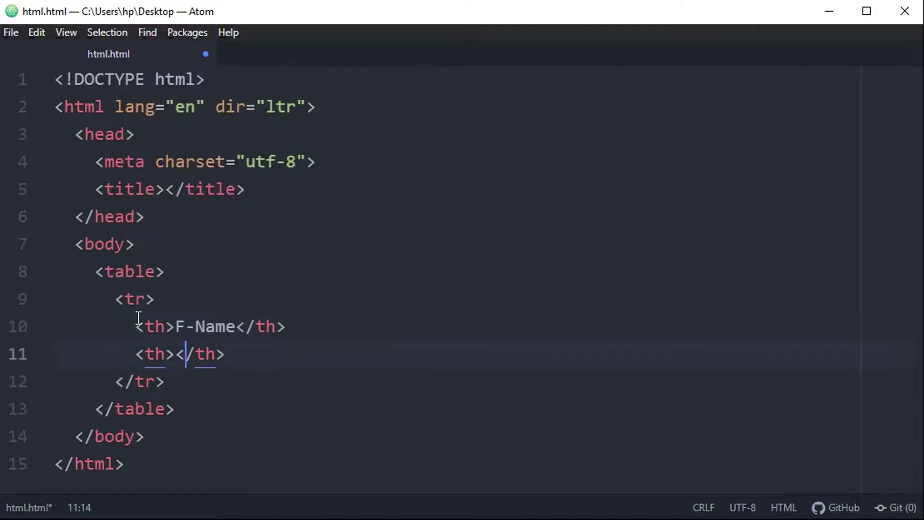
pyautogui.press('Left')
pyautogui.write('L-Name')
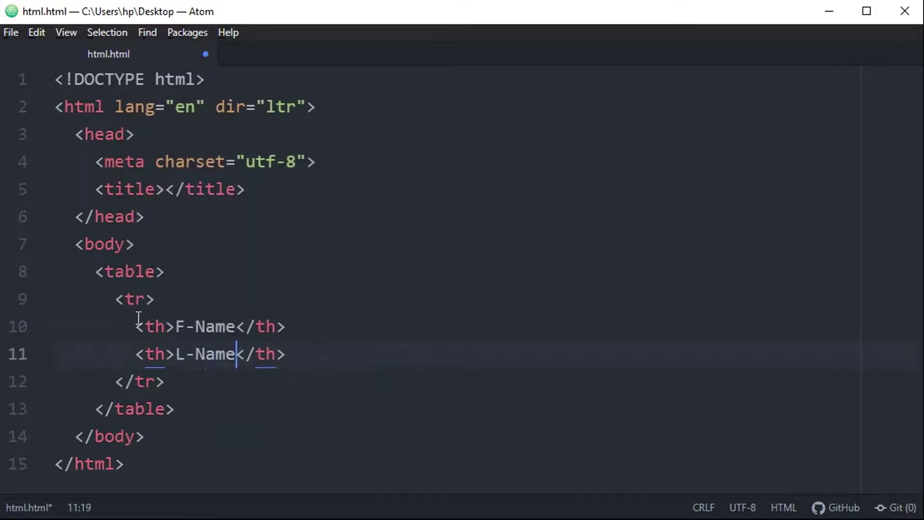
# Add the Age and Address header cells and save html.html.
pyautogui.press('End')
pyautogui.press('Return')
pyautogui.write('th')
pyautogui.press('Tab')
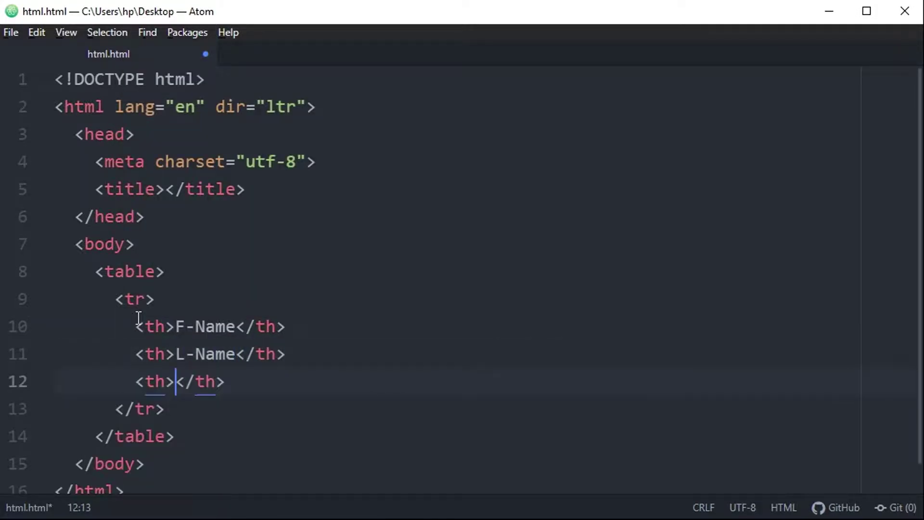
pyautogui.write('Age')
pyautogui.hotkey('ctrl', 's')
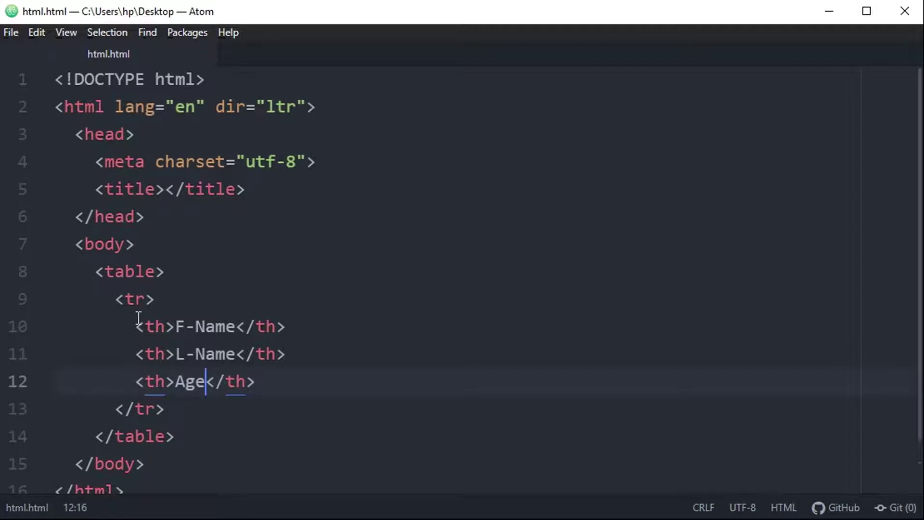
pyautogui.press('End')
pyautogui.press('Return')
pyautogui.write('th')
pyautogui.press('Tab')
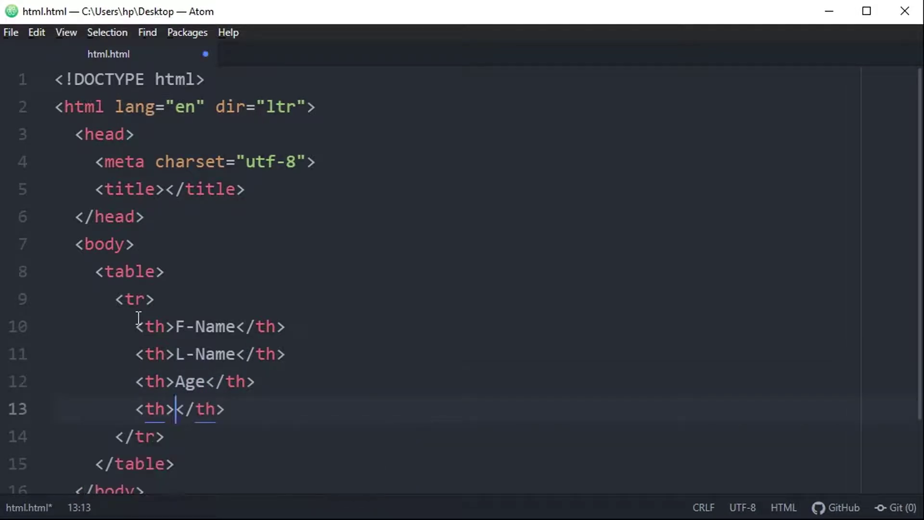
pyautogui.write('Address')
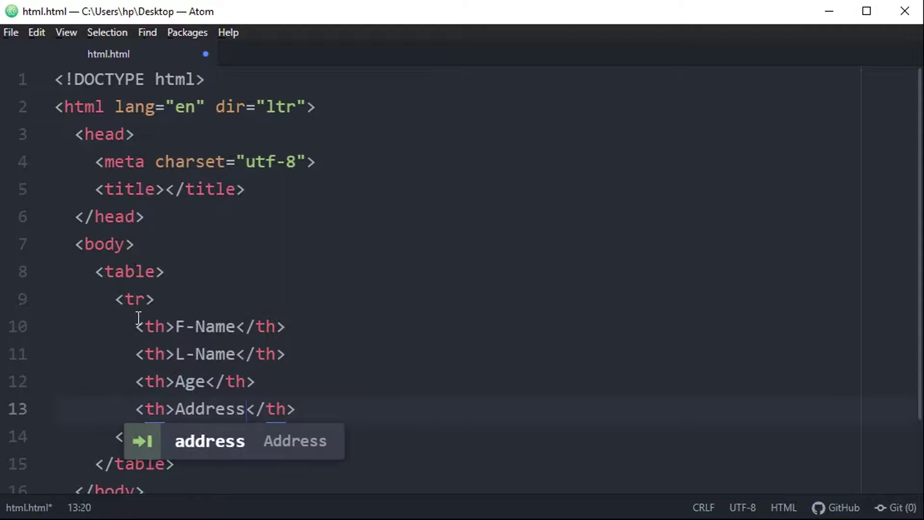
pyautogui.hotkey('ctrl', 's')
# Reload the Chrome preview and check the bold F-Name, L-Name, Age, Address headers.
pyautogui.hotkey('alt', 'Tab')
pyautogui.hotkey('alt', 'Tab')
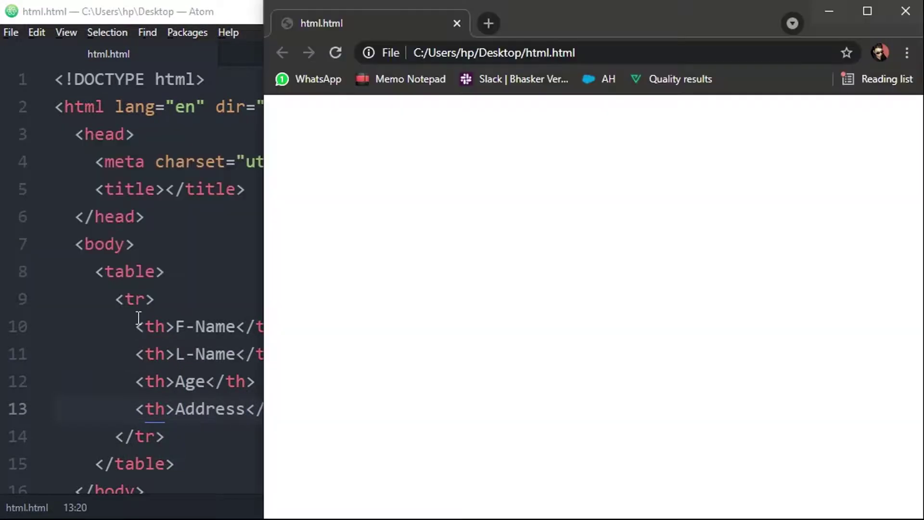
pyautogui.click(334, 54)
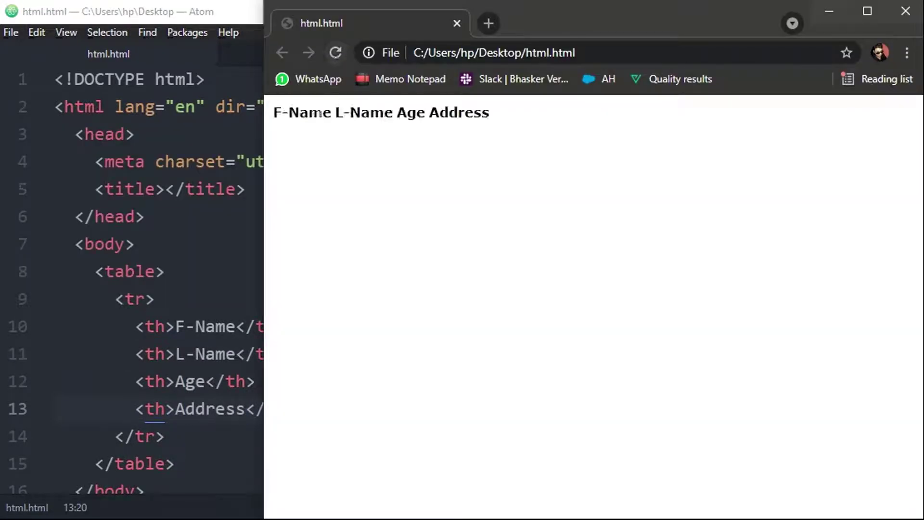
pyautogui.moveTo(274, 123); pyautogui.dragTo(334, 120)
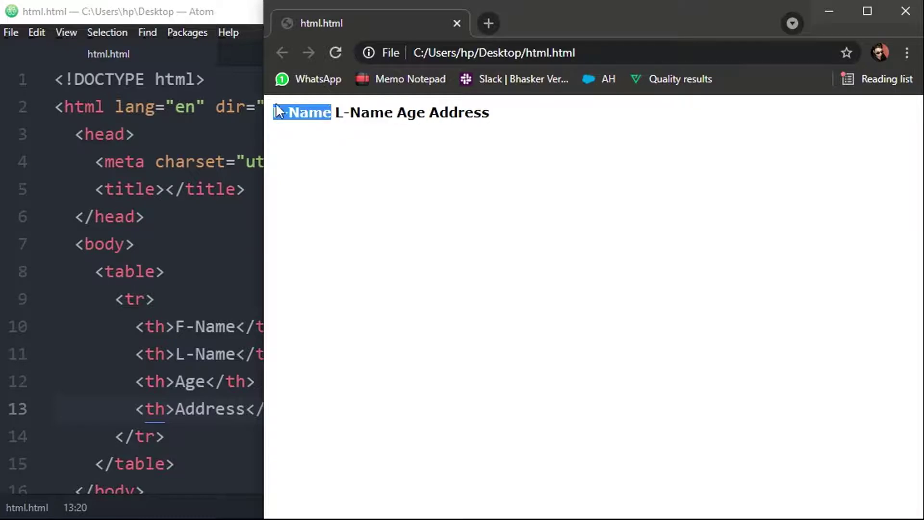
pyautogui.moveTo(278, 111); pyautogui.dragTo(526, 108)
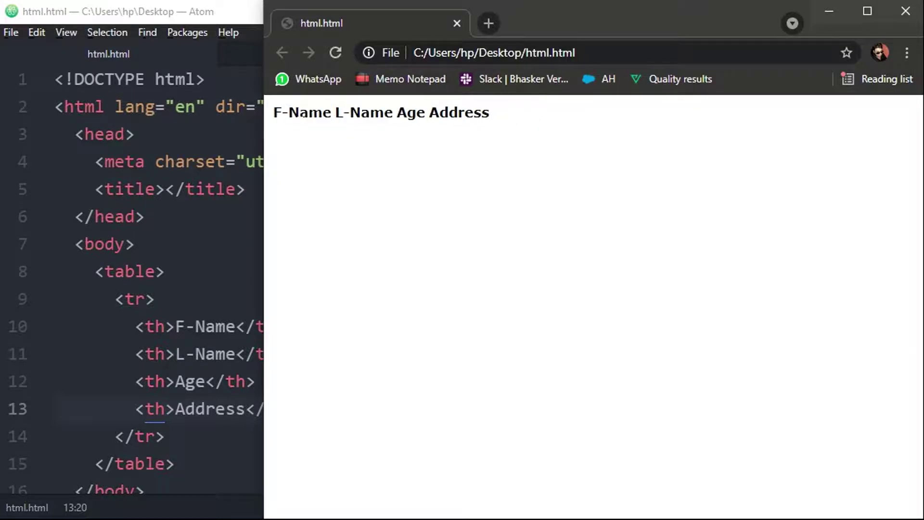
pyautogui.tripleClick(270, 124)
pyautogui.click(324, 129)
pyautogui.doubleClick(372, 114)
pyautogui.click(409, 127)
pyautogui.doubleClick(459, 113)
pyautogui.click(115, 383)
pyautogui.scroll(-1, 123, 303)
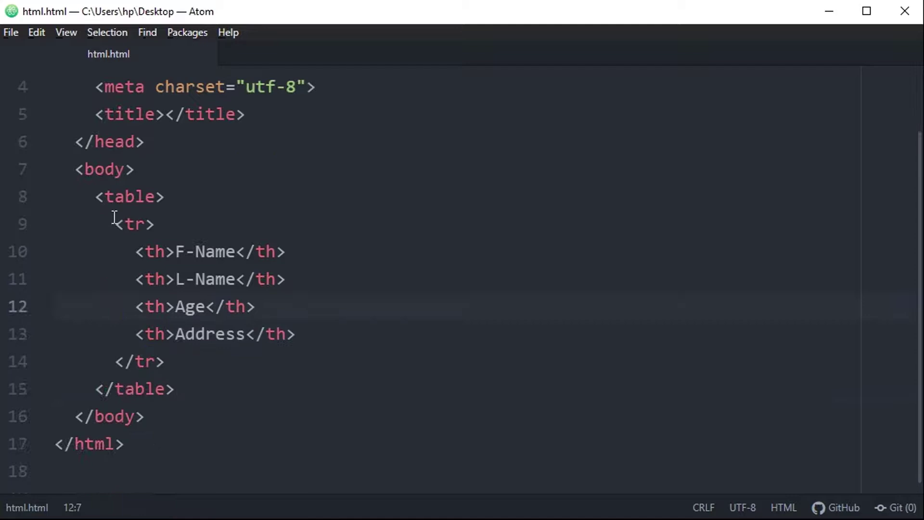
# Start a new table row below the header row.
pyautogui.moveTo(115, 216); pyautogui.dragTo(202, 350)
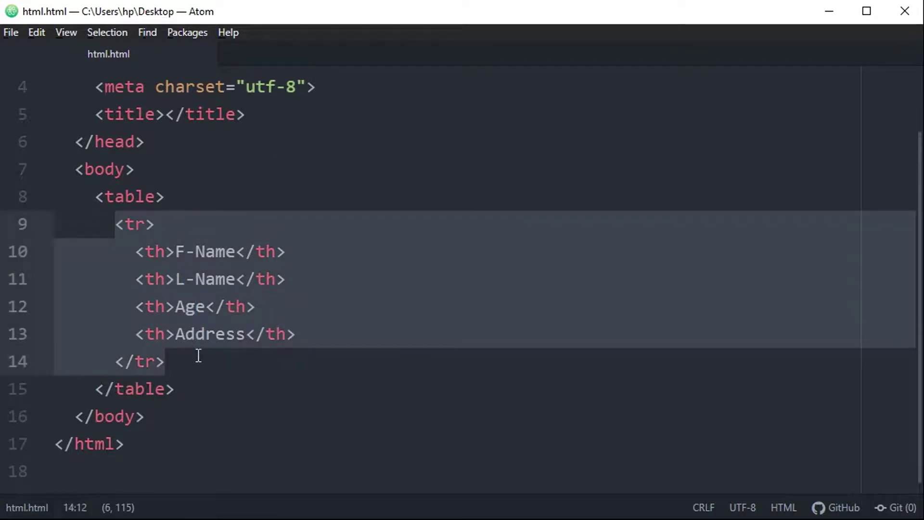
pyautogui.click(145, 279)
pyautogui.moveTo(130, 245); pyautogui.dragTo(320, 331)
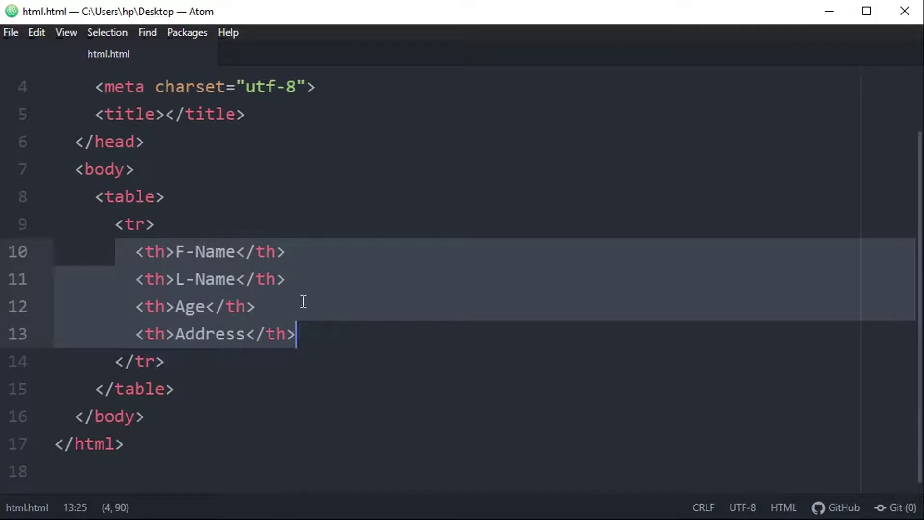
pyautogui.click(221, 365)
pyautogui.press('Return')
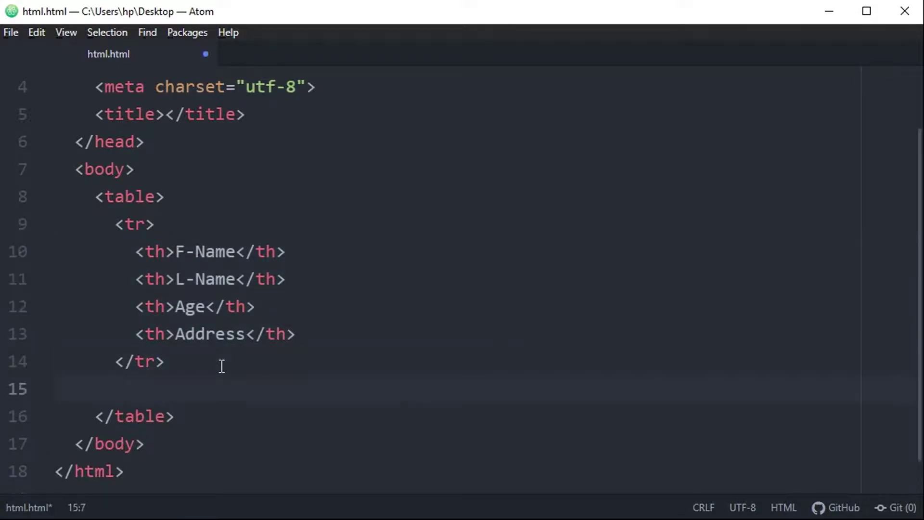
pyautogui.write('tr')
pyautogui.press('Tab')
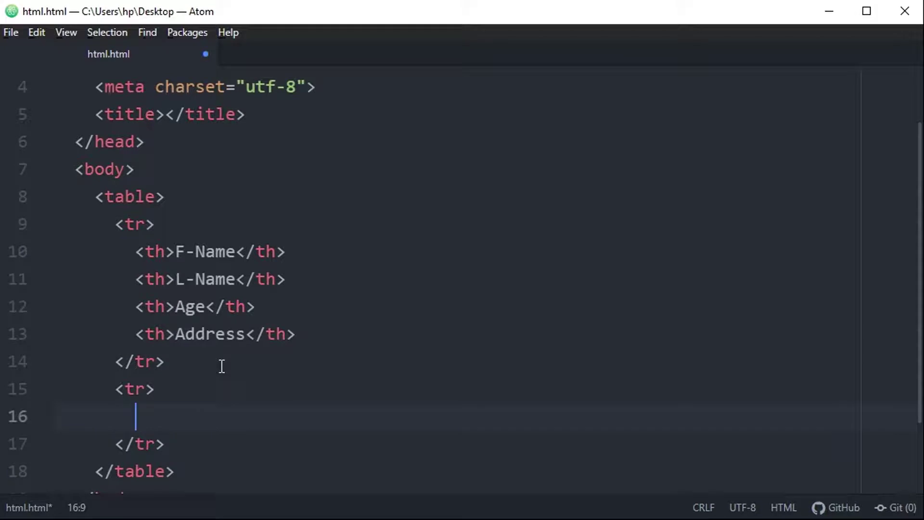
pyautogui.write('td')
pyautogui.press('Tab')
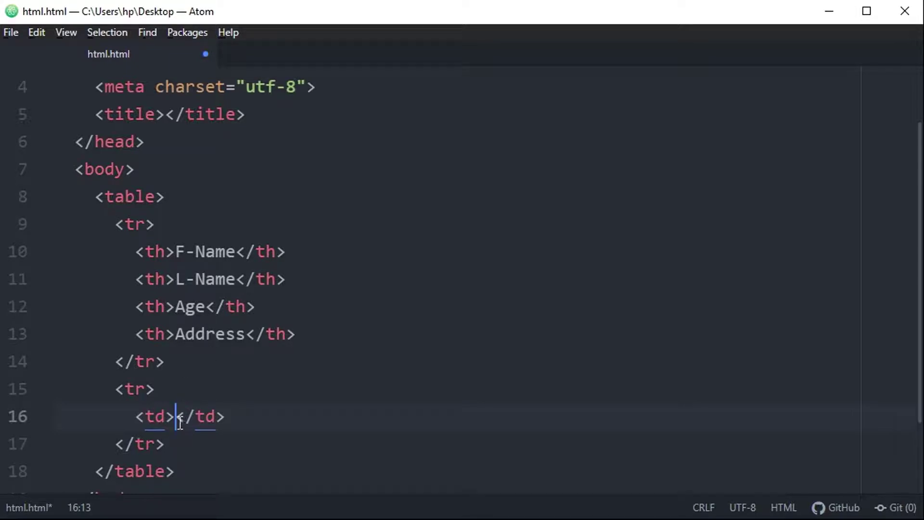
pyautogui.write('Bhake')
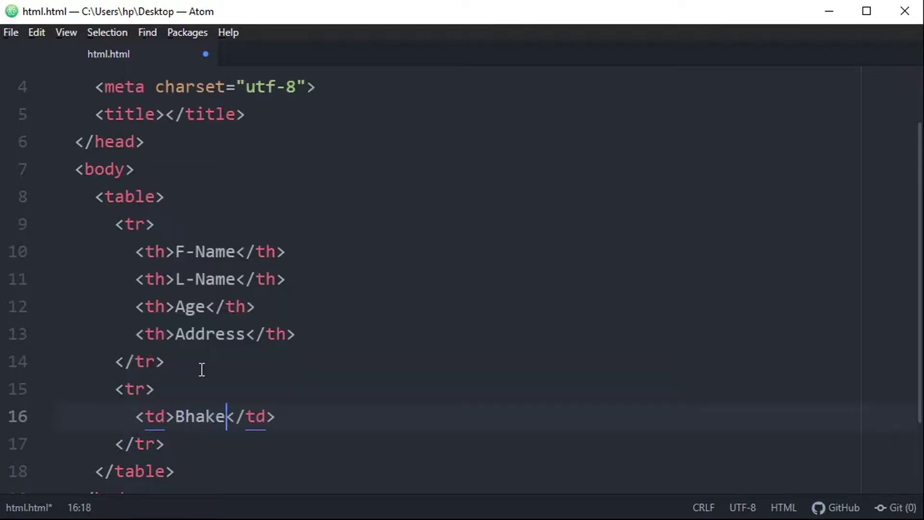
pyautogui.write('r')
pyautogui.press('BackSpace')
pyautogui.press('BackSpace')
pyautogui.press('BackSpace')
pyautogui.write('sker')
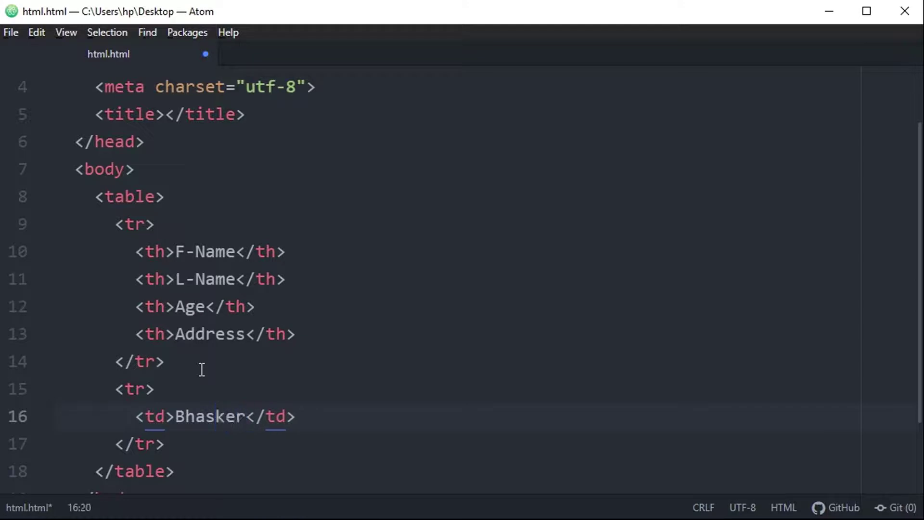
pyautogui.press('End')
pyautogui.press('Return')
pyautogui.write('td')
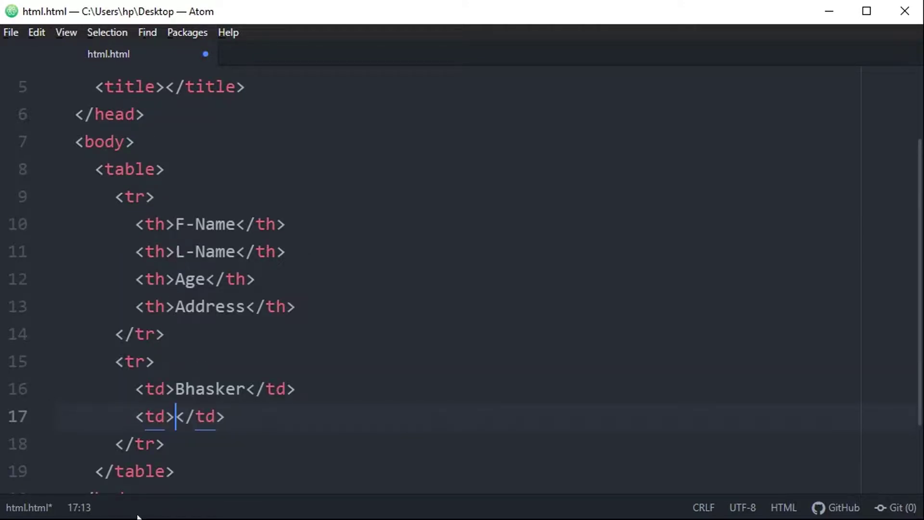
pyautogui.write('Verma')
pyautogui.hotkey('ctrl', 's')
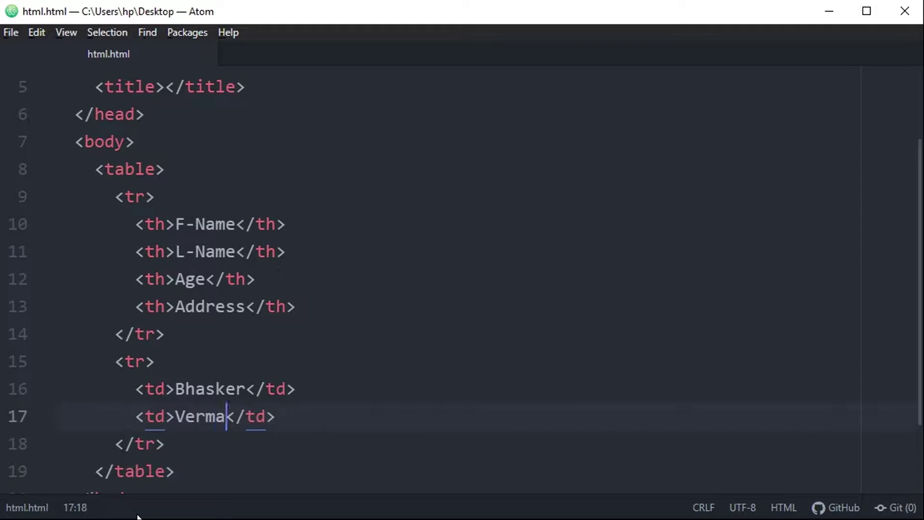
# Add the 26 and South Delhi cells, save, and return to Chrome.
pyautogui.press('Return')
pyautogui.write('t')
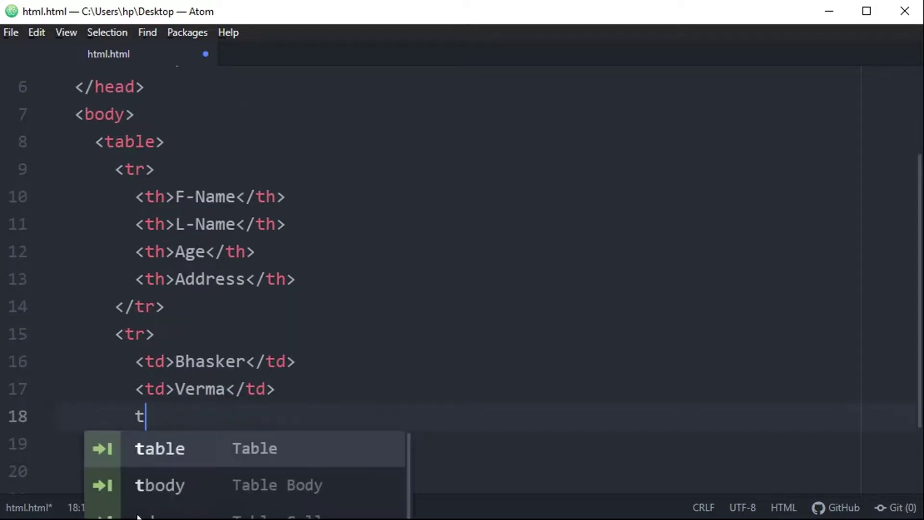
pyautogui.write('d')
pyautogui.press('Tab')
pyautogui.write('2')
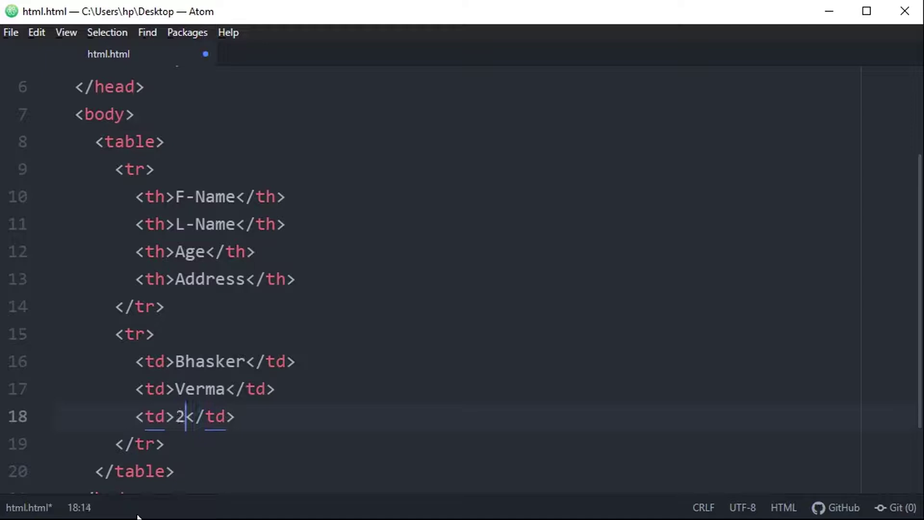
pyautogui.write('6')
pyautogui.press('End')
pyautogui.press('Return')
pyautogui.write('t')
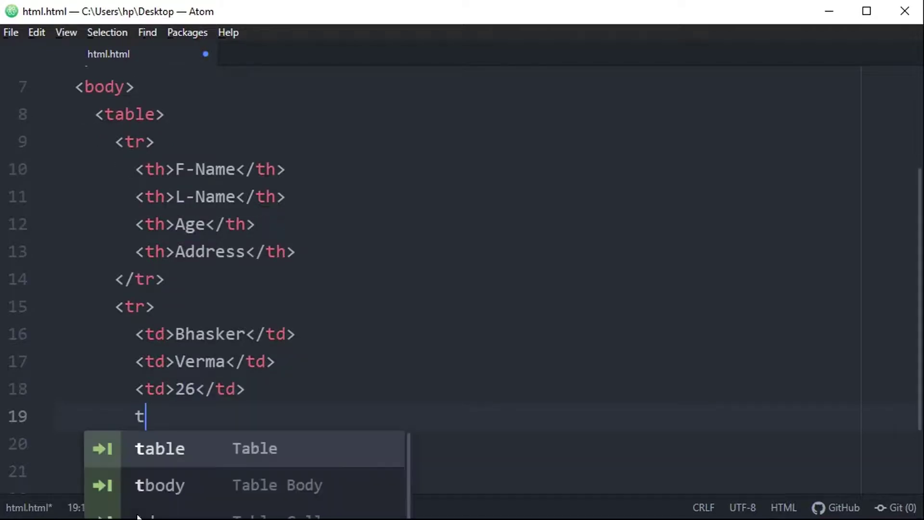
pyautogui.write('d')
pyautogui.press('Tab')
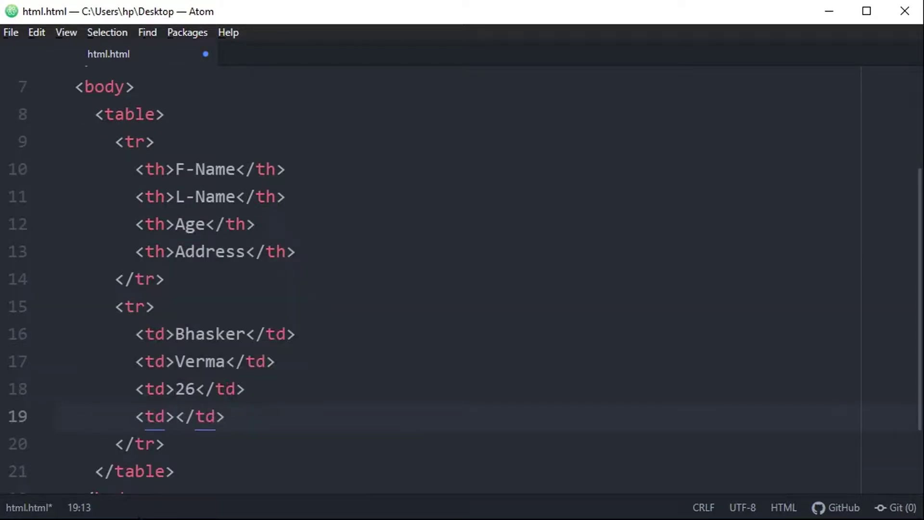
pyautogui.write('South ')
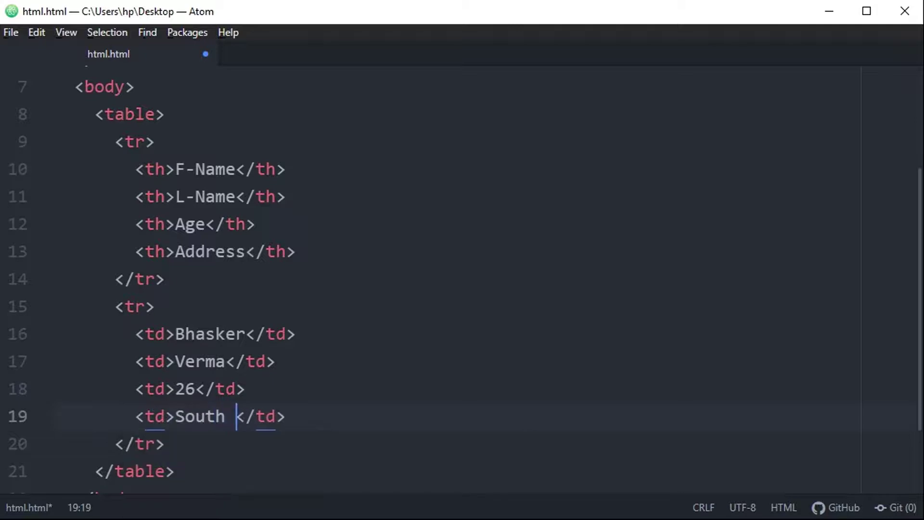
pyautogui.write('Delhi')
pyautogui.hotkey('ctrl', 's')
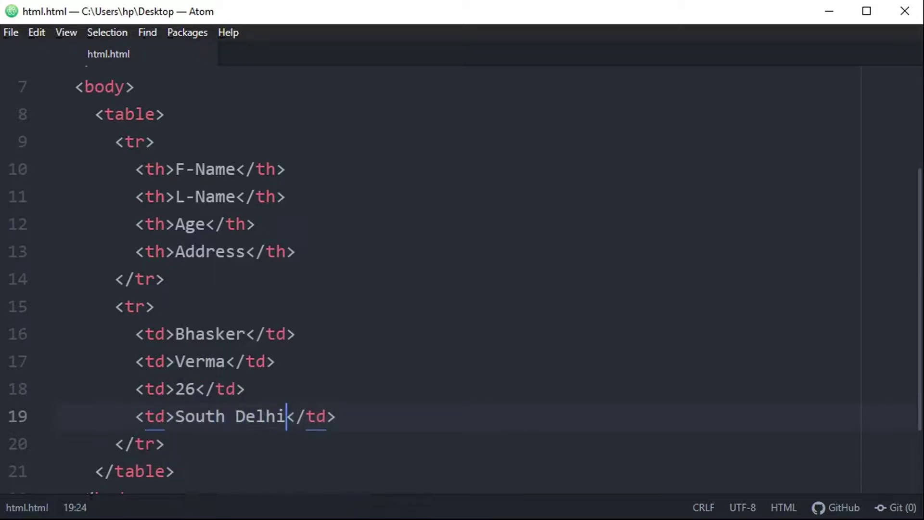
pyautogui.hotkey('alt', 'Tab')
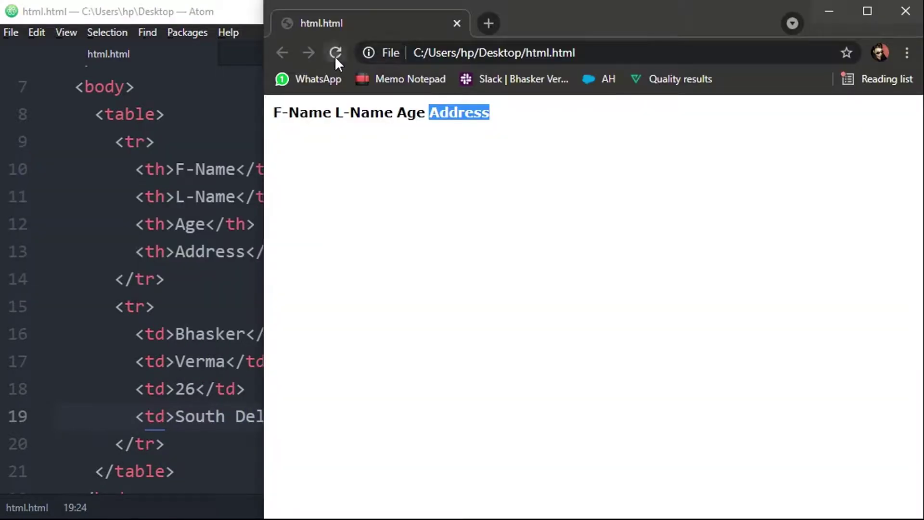
pyautogui.click(336, 53)
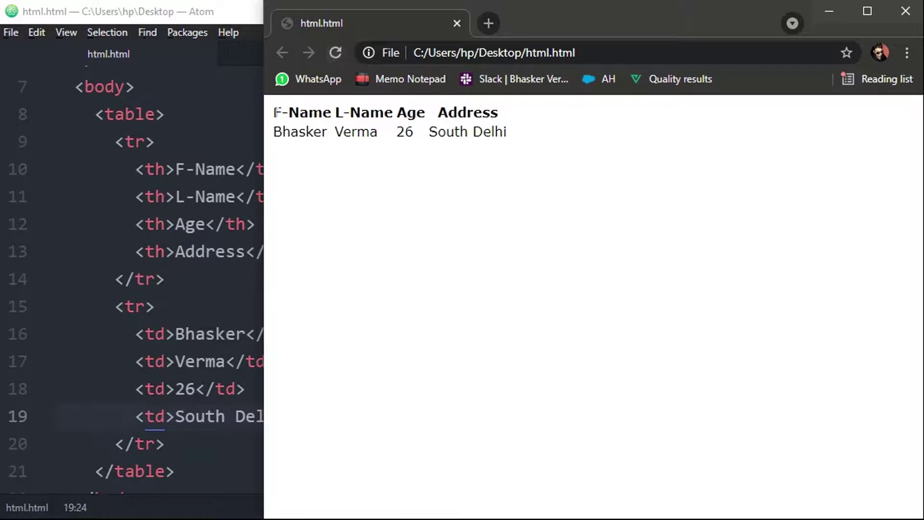
pyautogui.moveTo(274, 108); pyautogui.dragTo(281, 132)
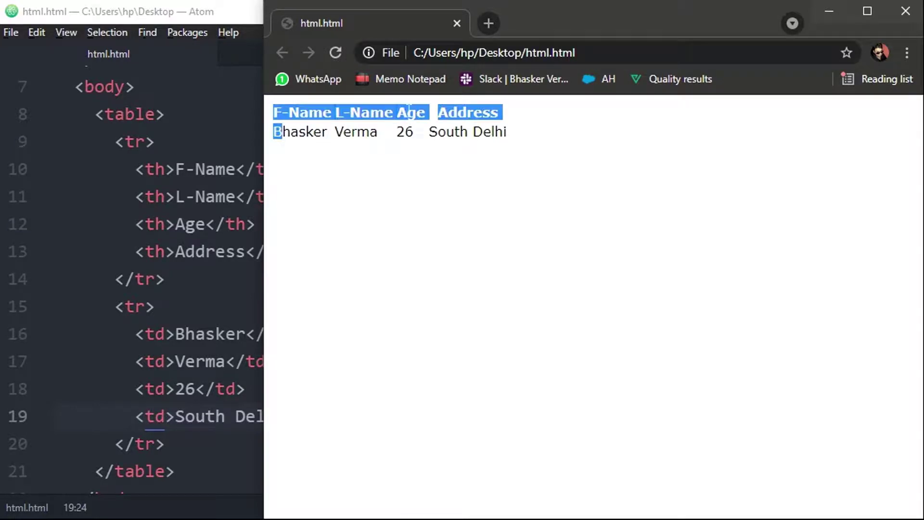
pyautogui.click(357, 157)
pyautogui.doubleClick(468, 112)
pyautogui.click(471, 151)
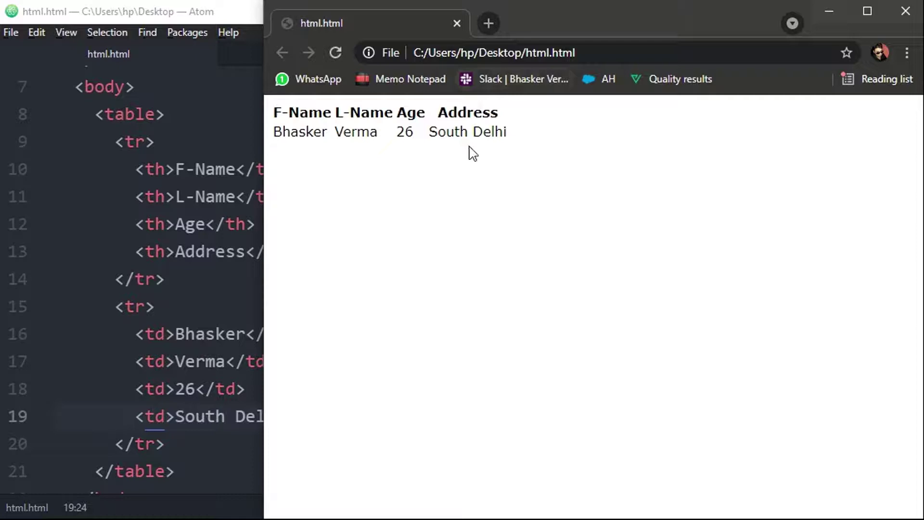
# Start an empty third table row below the first data row.
pyautogui.click(181, 270)
pyautogui.scroll(-1, 196, 343)
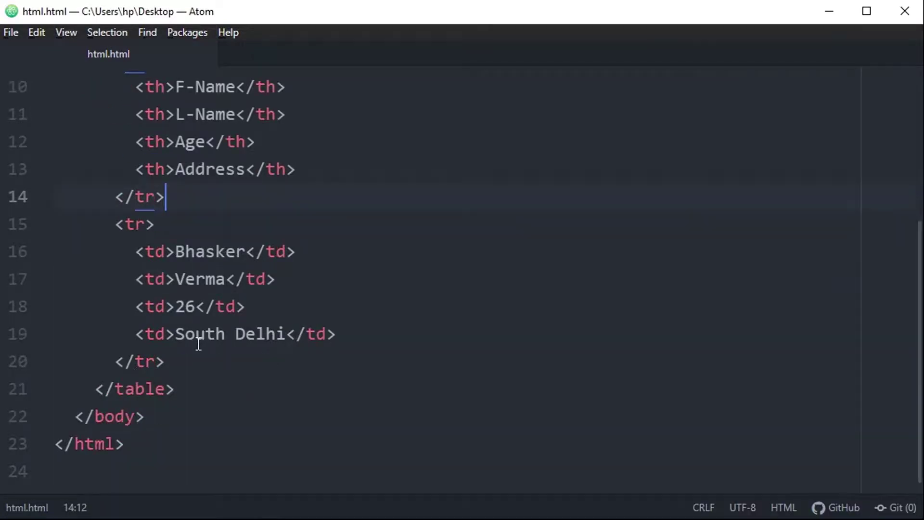
pyautogui.click(173, 359)
pyautogui.press('Return')
pyautogui.write('tr')
pyautogui.press('Tab')
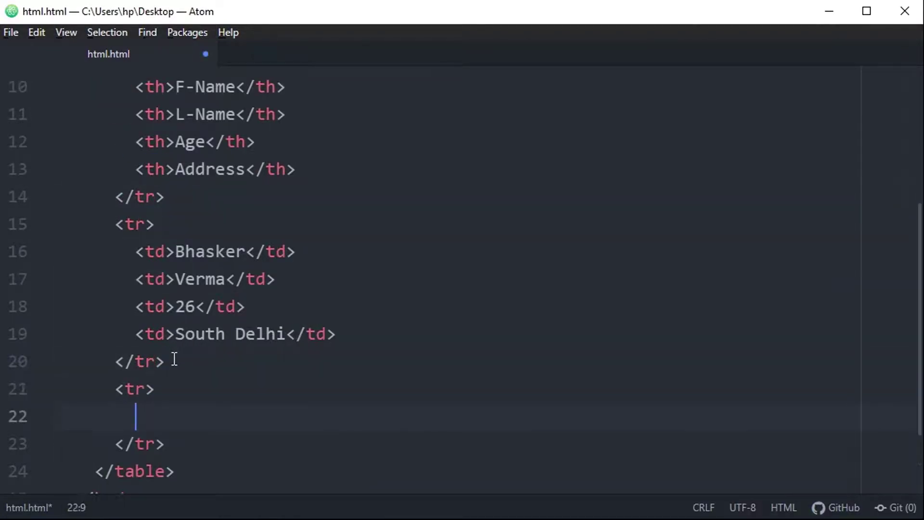
pyautogui.scroll(-1, 173, 360)
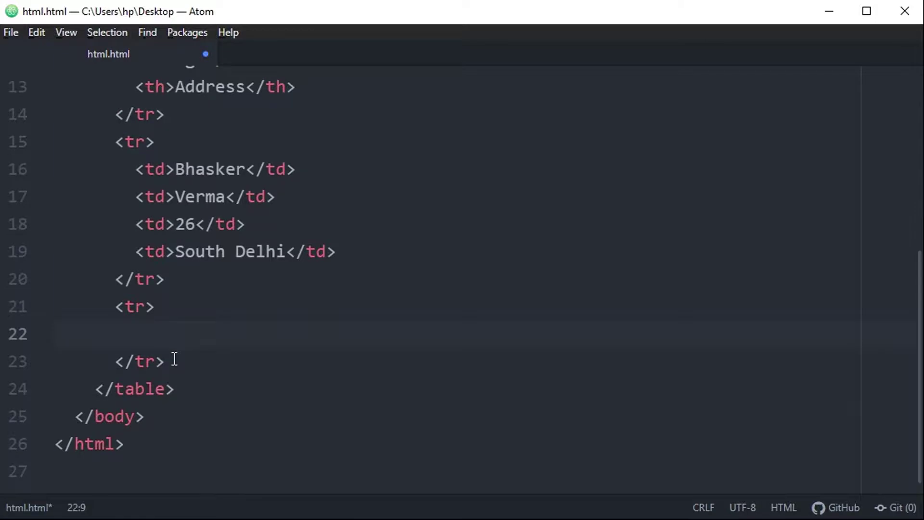
pyautogui.hotkey('alt', 'Tab')
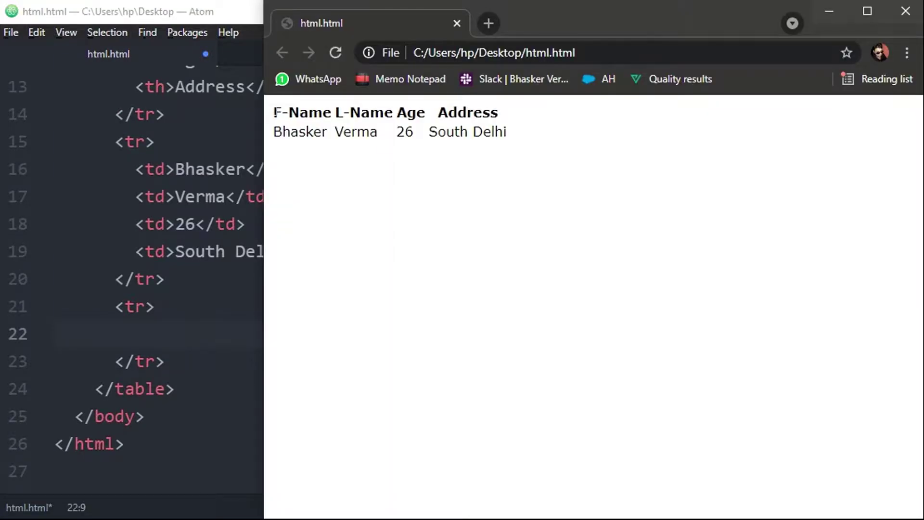
# Go back from the accidental Slack page to the html.html preview, then return to Atom.
pyautogui.moveTo(275, 112); pyautogui.dragTo(518, 125)
pyautogui.click(479, 80)
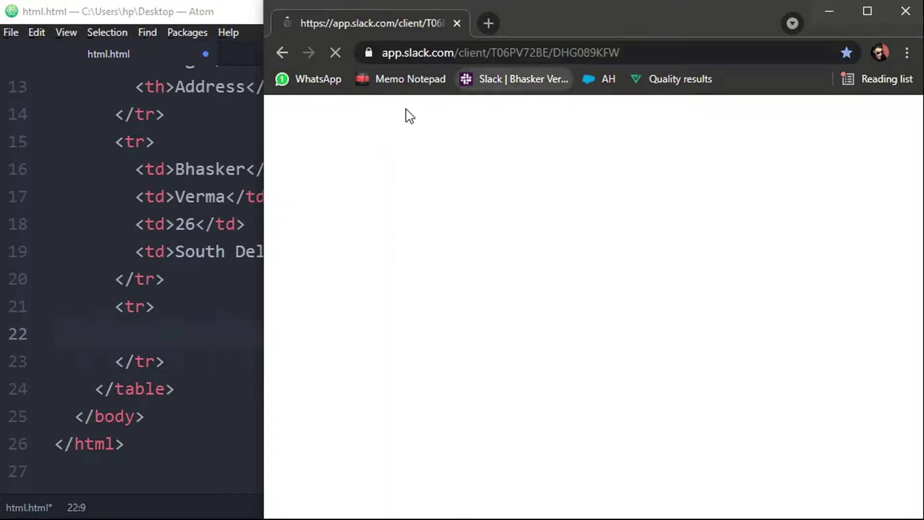
pyautogui.click(282, 51)
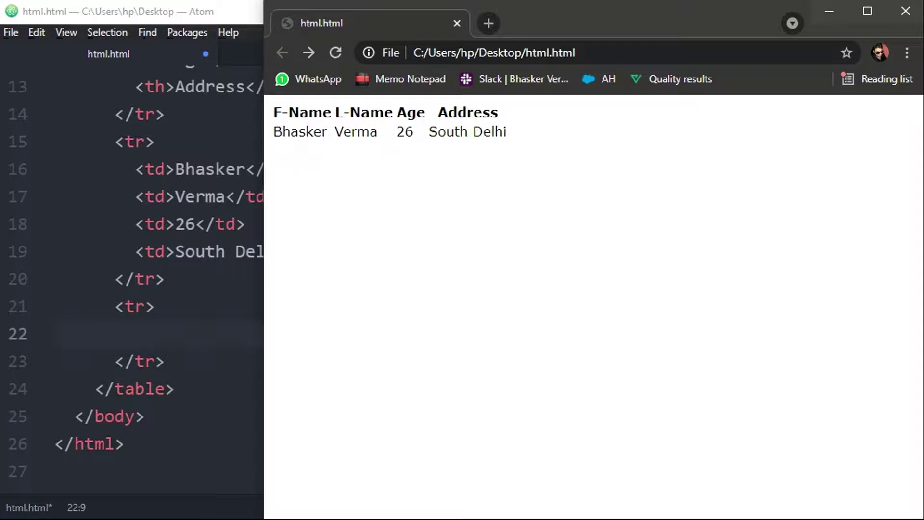
pyautogui.click(134, 332)
pyautogui.moveTo(95, 307); pyautogui.dragTo(206, 365)
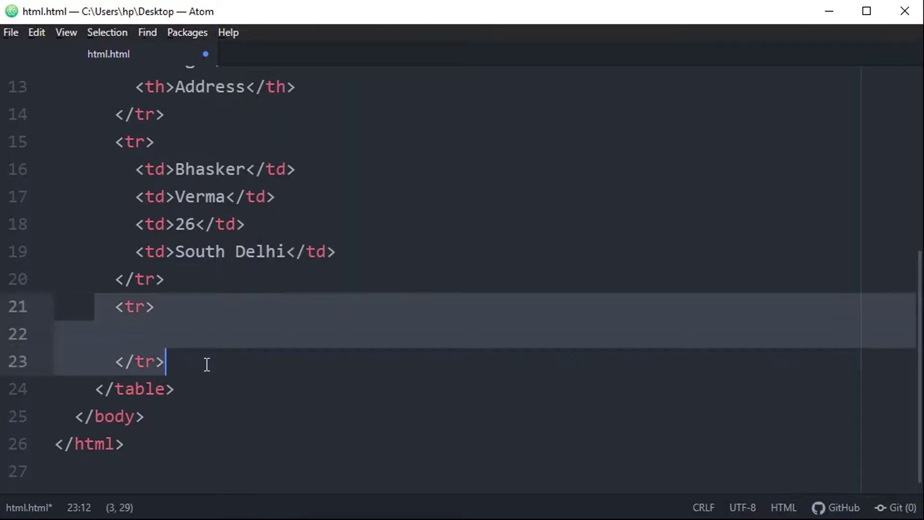
pyautogui.click(179, 349)
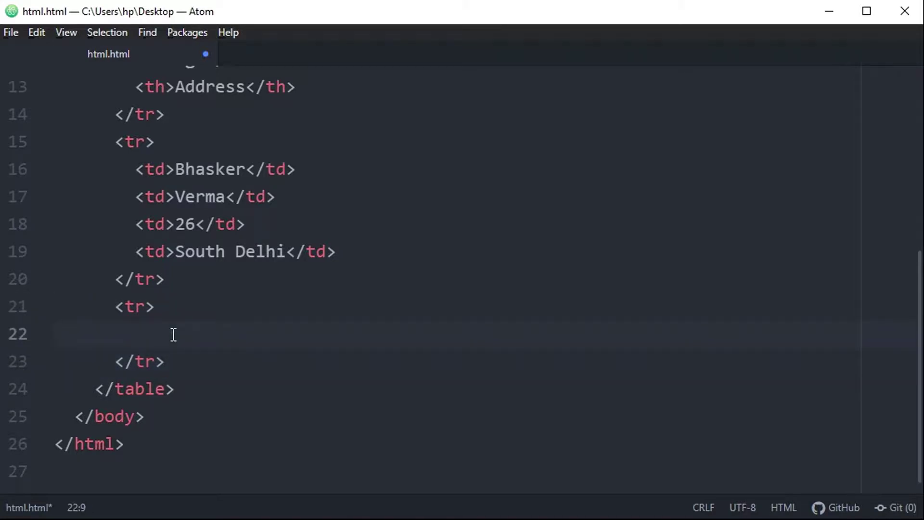
pyautogui.scroll(3, 174, 334)
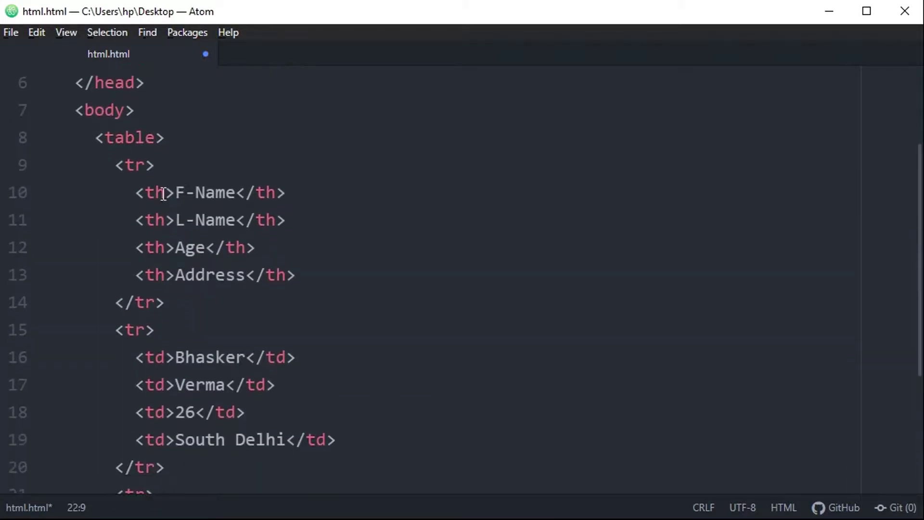
pyautogui.scroll(-1, 178, 196)
pyautogui.scroll(3, 177, 199)
pyautogui.scroll(-5, 178, 197)
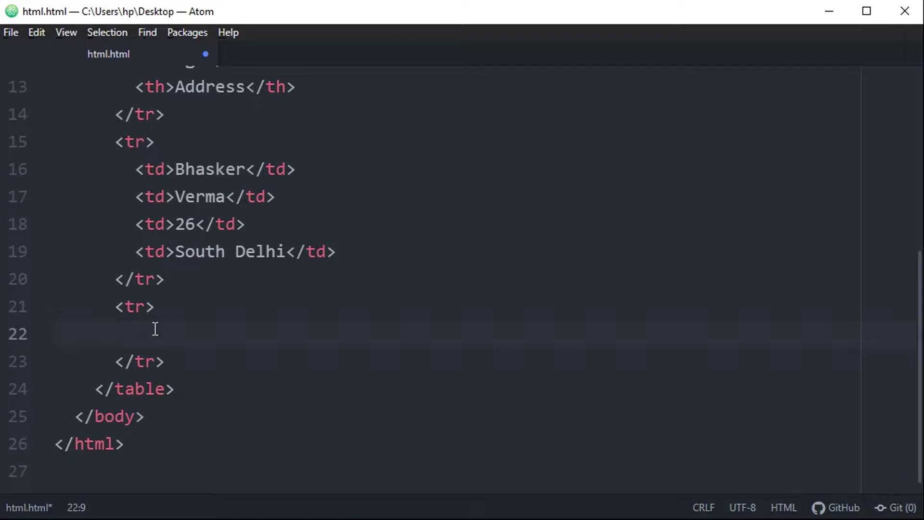
pyautogui.write('td')
pyautogui.press('Tab')
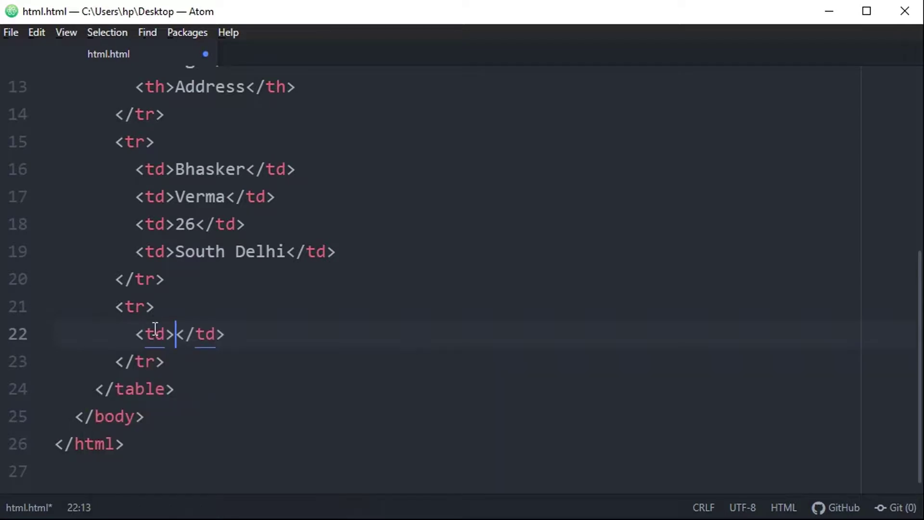
pyautogui.scroll(1, 154, 330)
pyautogui.scroll(1, 155, 329)
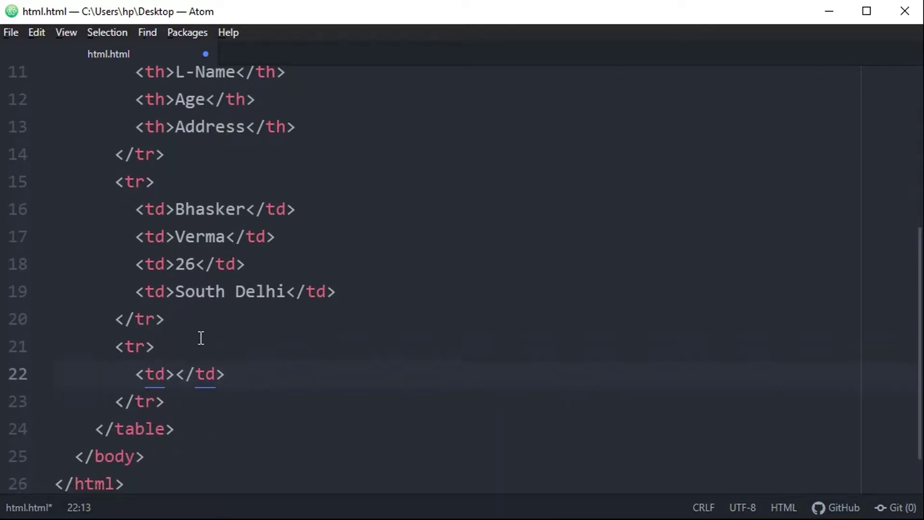
pyautogui.write('Anil')
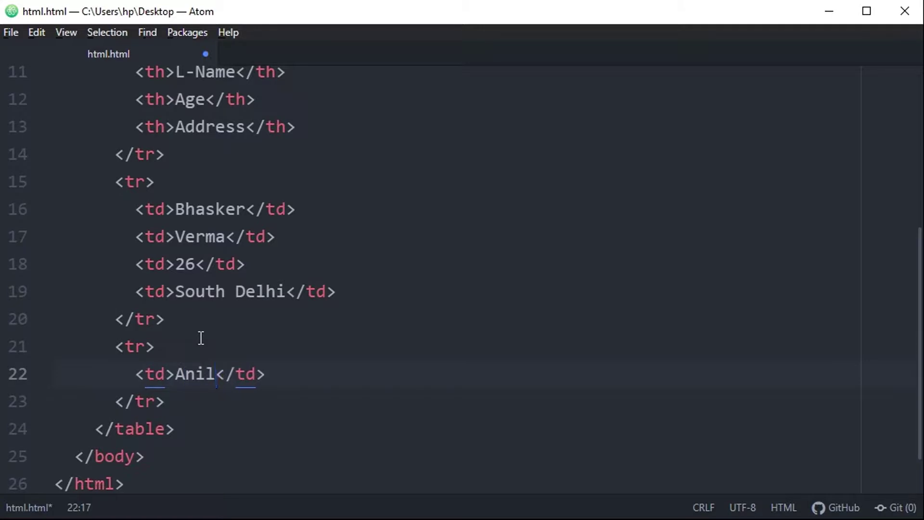
pyautogui.press('Return')
pyautogui.write('td')
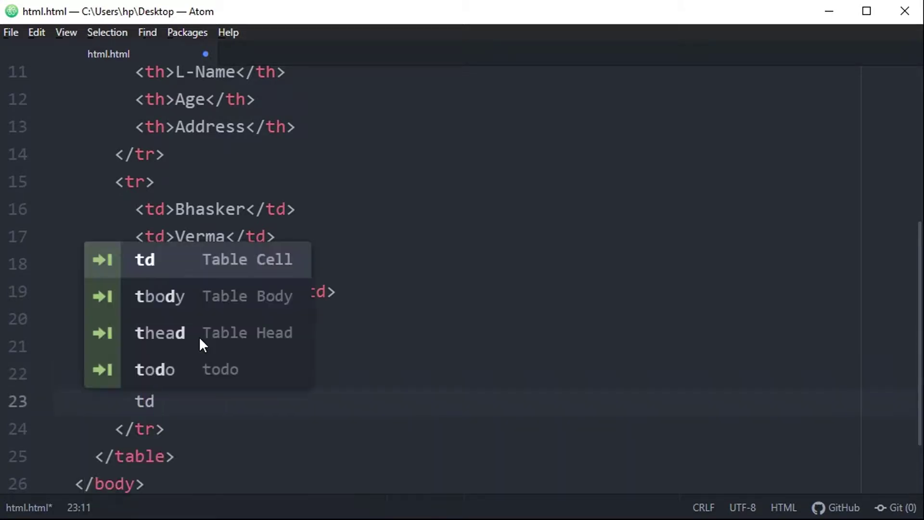
pyautogui.press('Tab')
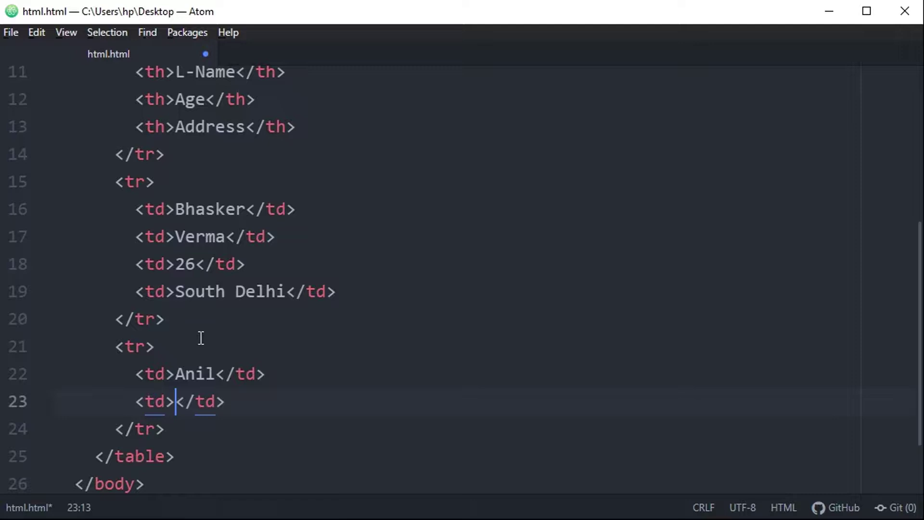
pyautogui.write('Sidhu')
pyautogui.press('End')
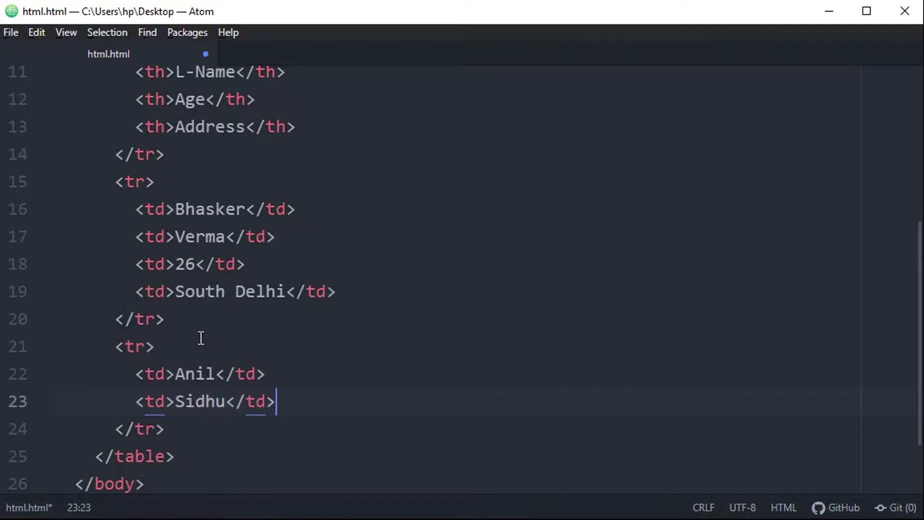
# Add the 26 and Noida cells to complete the row.
pyautogui.press('Return')
pyautogui.write('td')
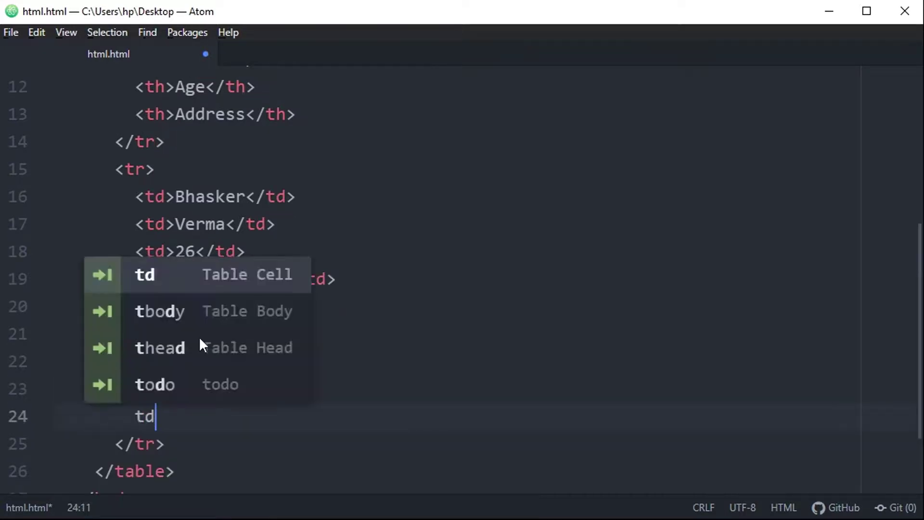
pyautogui.press('Tab')
pyautogui.write('26')
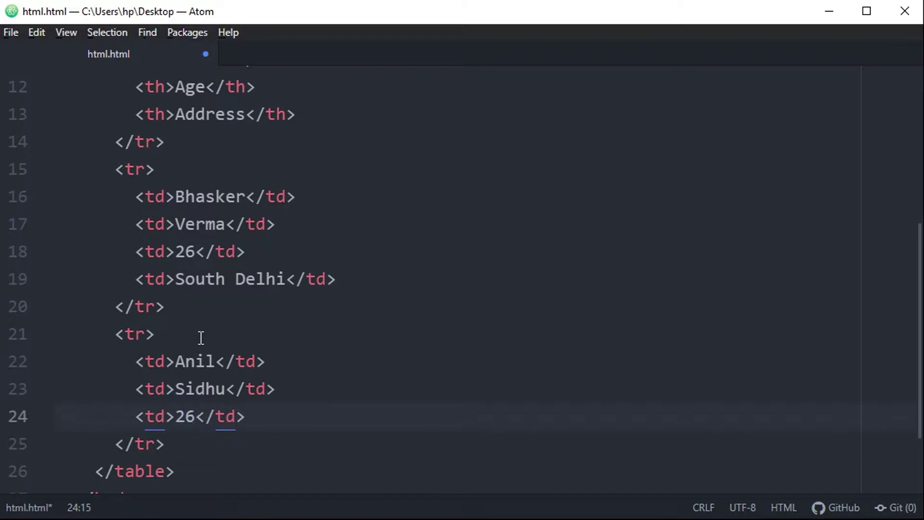
pyautogui.press('End')
pyautogui.press('Return')
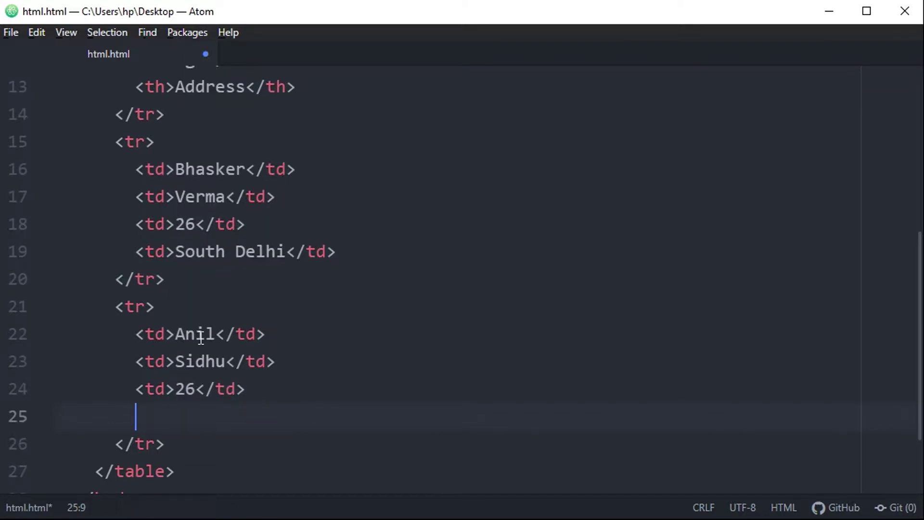
pyautogui.write('ad')
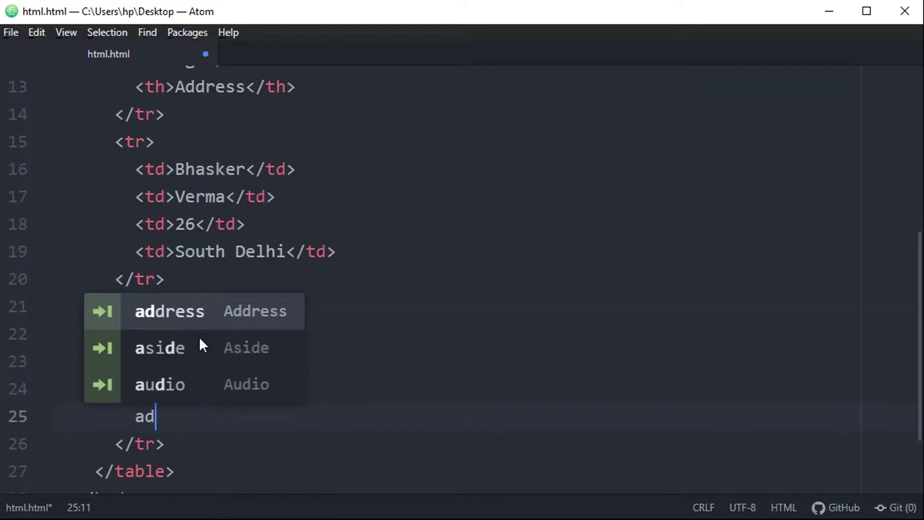
pyautogui.press('BackSpace')
pyautogui.press('BackSpace')
pyautogui.write('td')
pyautogui.press('Tab')
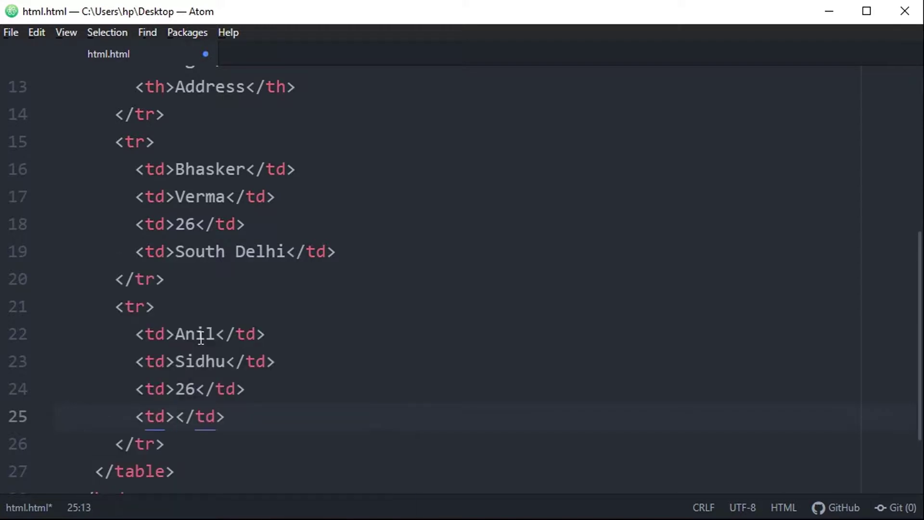
pyautogui.write('Noida')
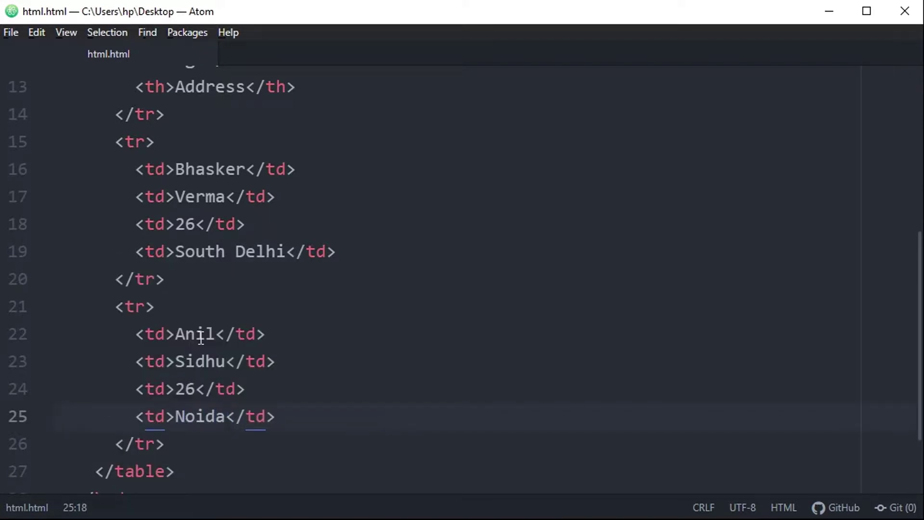
pyautogui.hotkey('alt', 'Tab')
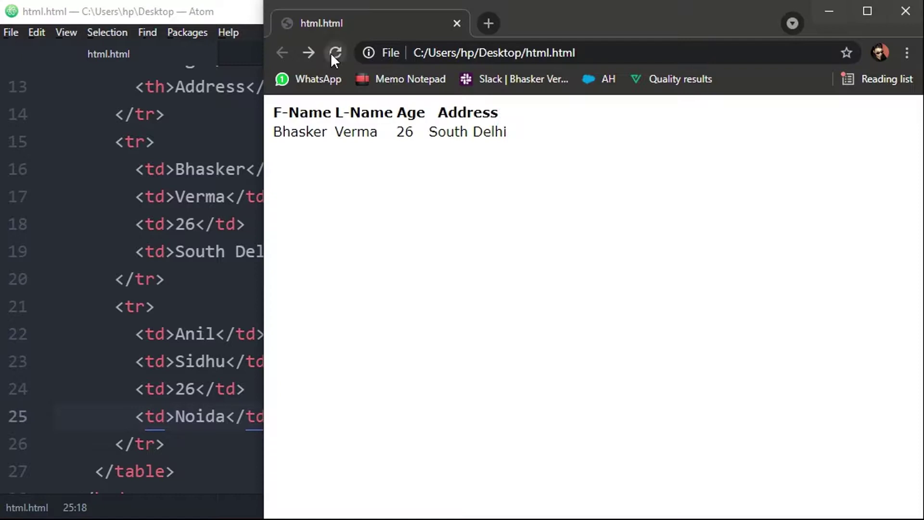
# Reload Chrome and review the borderless table with the new Anil, Sidhu, 26, Noida row.
pyautogui.click(330, 53)
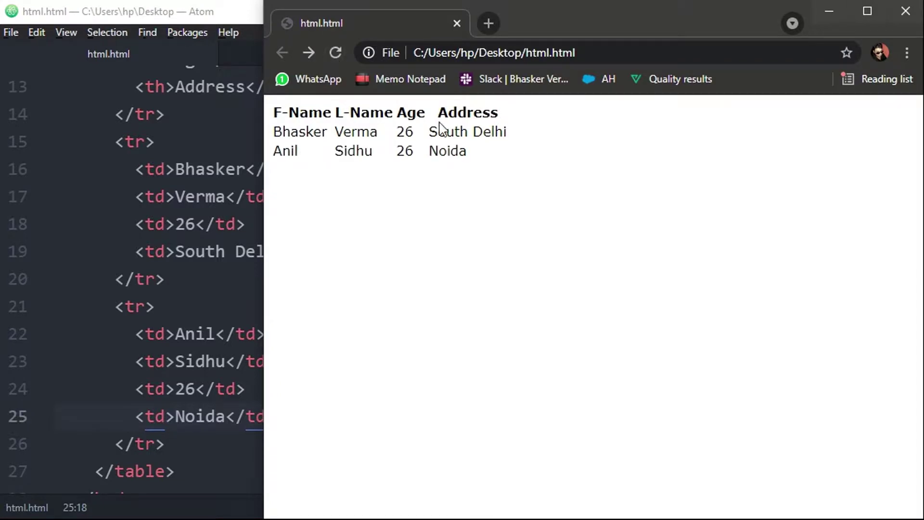
pyautogui.click(227, 197)
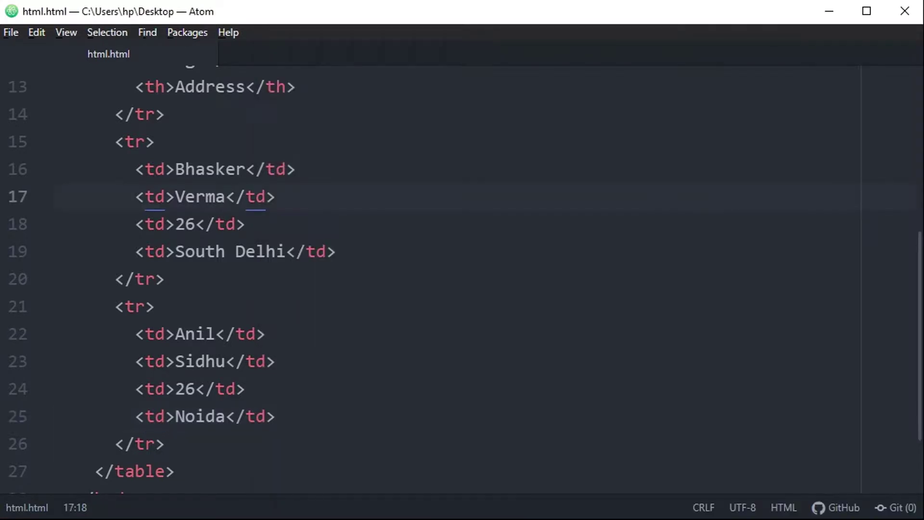
pyautogui.hotkey('alt', 'Tab')
pyautogui.hotkey('alt', 'Tab')
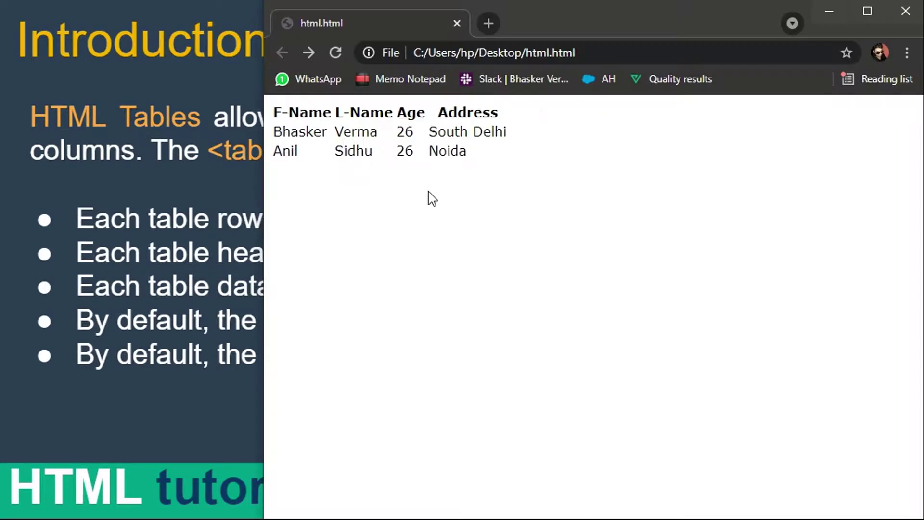
pyautogui.doubleClick(335, 131)
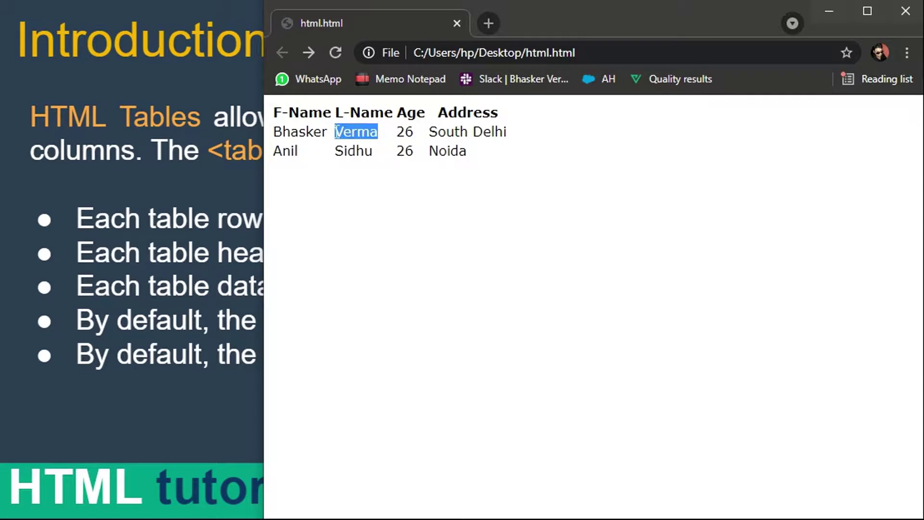
pyautogui.doubleClick(337, 150)
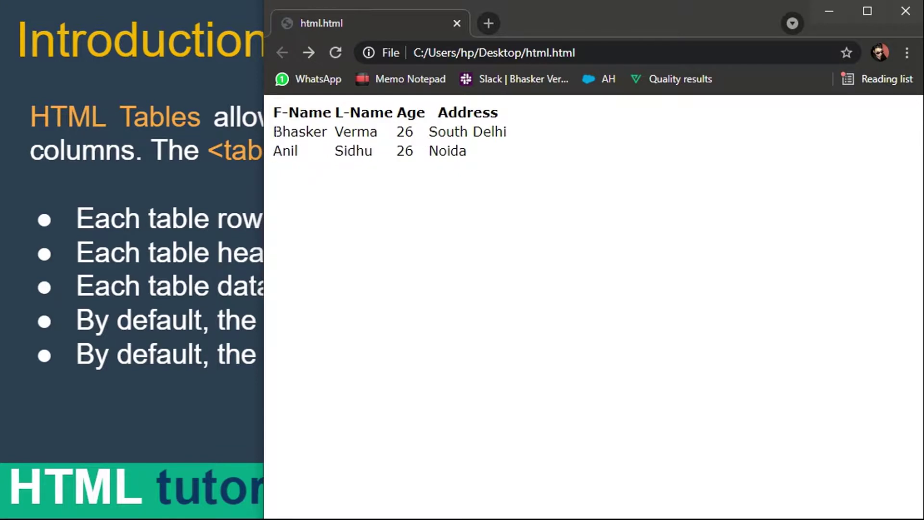
pyautogui.moveTo(274, 132)
pyautogui.mouseDown()
pyautogui.moveTo(272, 109)
pyautogui.moveTo(320, 165)
pyautogui.mouseUp()
pyautogui.click(321, 166)
pyautogui.moveTo(273, 113); pyautogui.dragTo(282, 113)
pyautogui.click(277, 113)
pyautogui.hotkey('alt', 'Tab')
pyautogui.hotkey('alt', 'Tab')
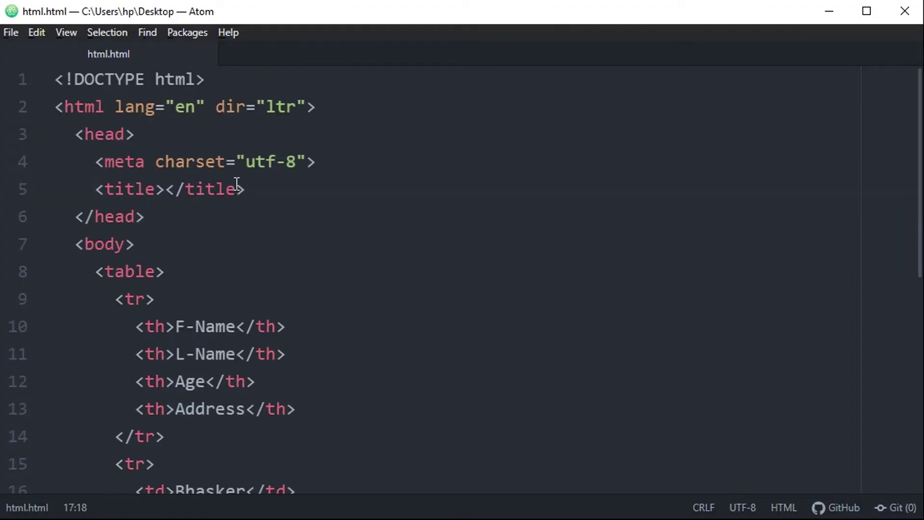
# Add a style block giving table and td a 1px solid border, and save.
pyautogui.click(274, 187)
pyautogui.press('Return')
pyautogui.write('st')
pyautogui.press('Down')
pyautogui.press('Tab')
pyautogui.press('Tab')
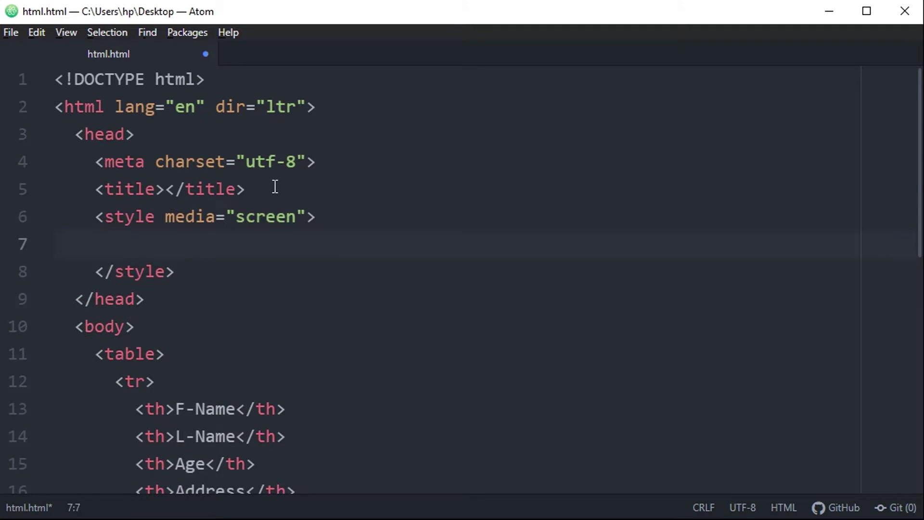
pyautogui.write('table')
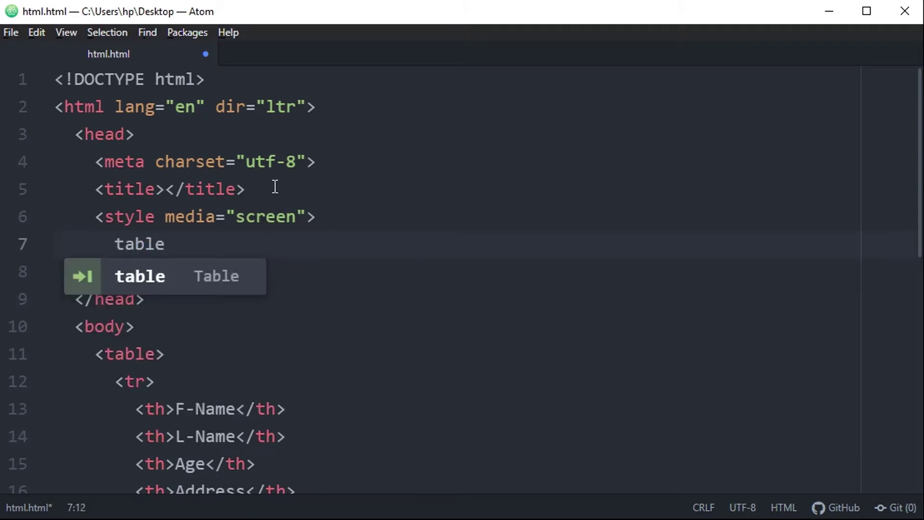
pyautogui.write(',td,t')
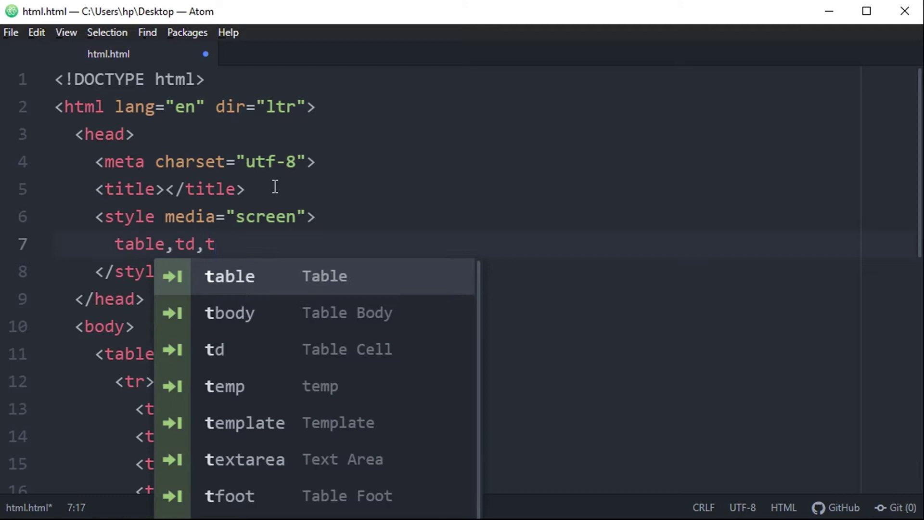
pyautogui.write('r,t')
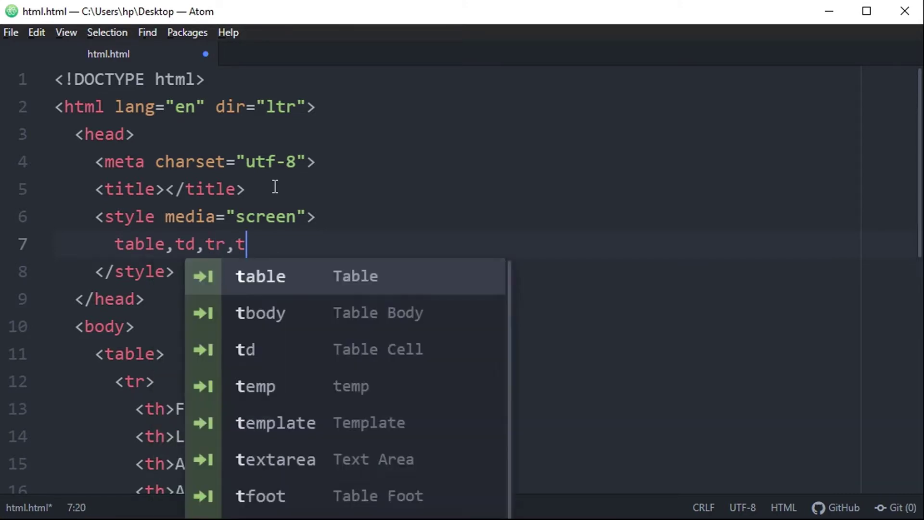
pyautogui.write('d{')
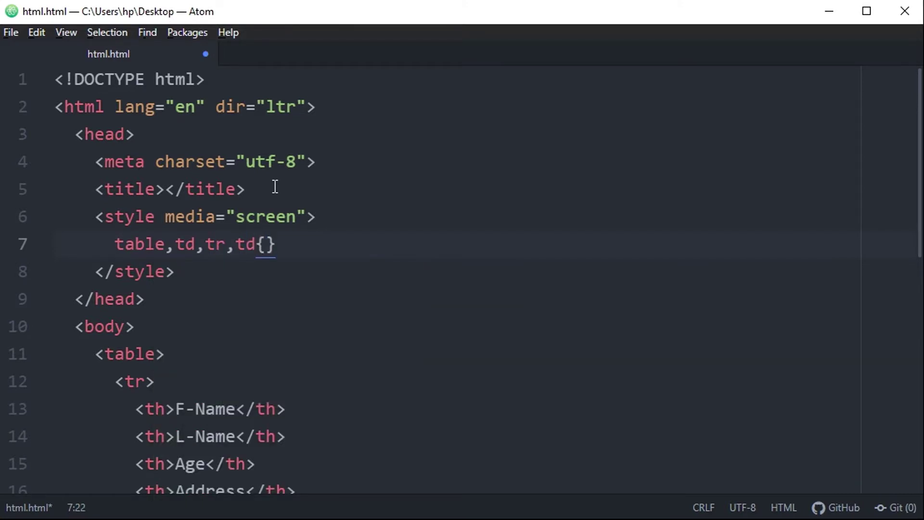
pyautogui.write('bror')
pyautogui.write('der:')
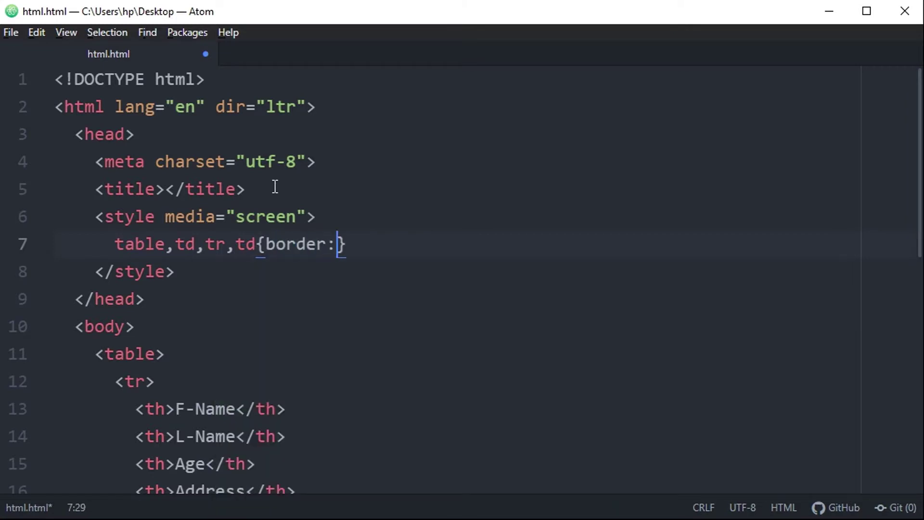
pyautogui.write(' 1px solid')
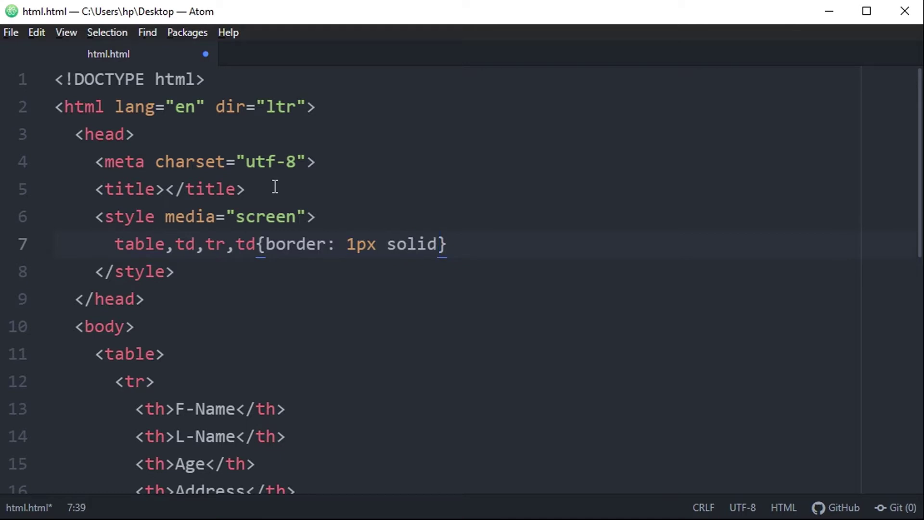
pyautogui.write(';')
pyautogui.hotkey('ctrl', 's')
# Reload Chrome to see the bordered cells, noting the unbordered headers.
pyautogui.hotkey('alt', 'Tab')
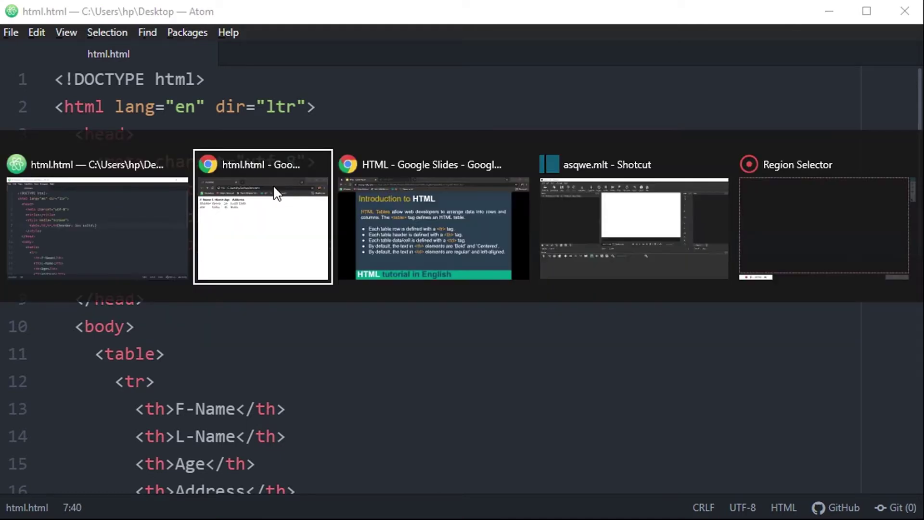
pyautogui.click(274, 194)
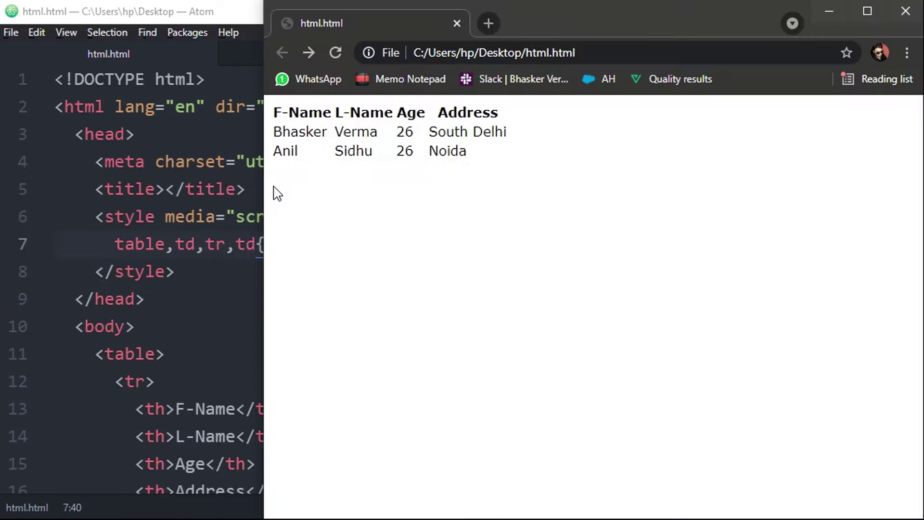
pyautogui.click(337, 54)
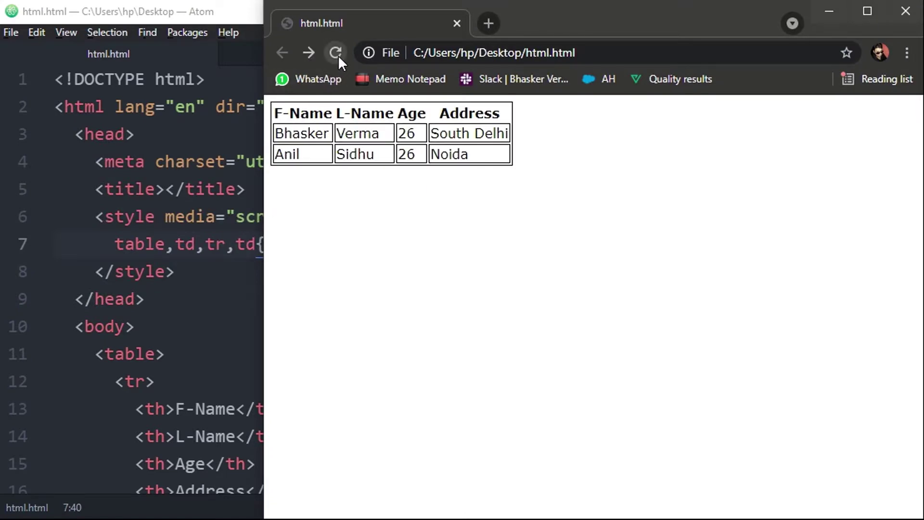
pyautogui.tripleClick(352, 109)
pyautogui.click(221, 245)
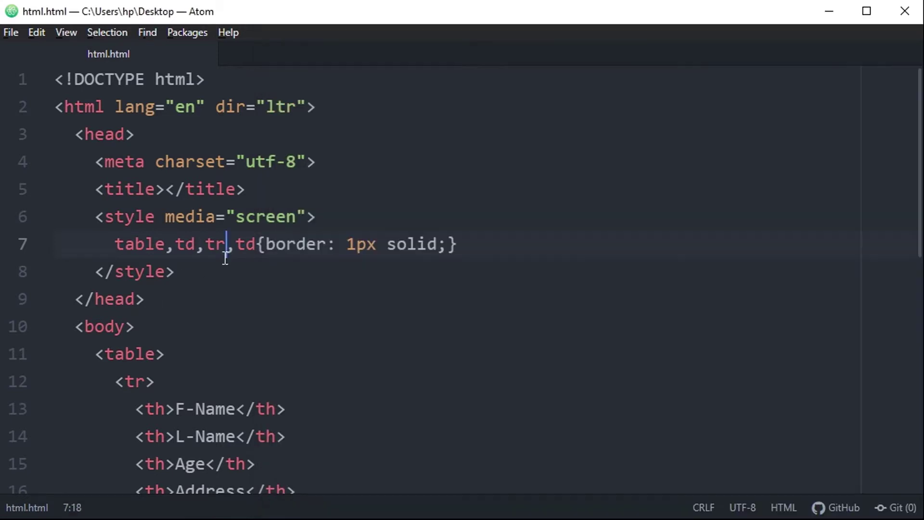
pyautogui.click(257, 246)
pyautogui.write(', t')
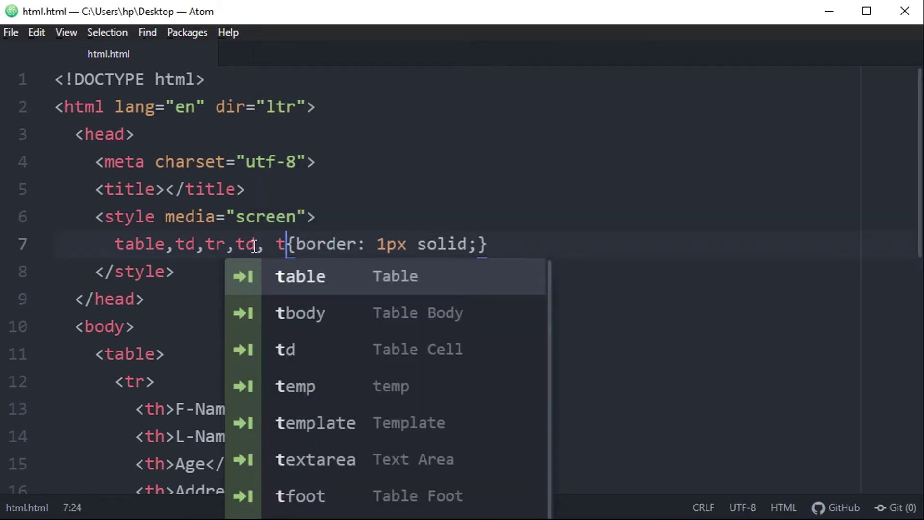
pyautogui.write('h')
# Reload Chrome to check the bordered header cells, then select the duplicate td selector.
pyautogui.hotkey('alt', 'Tab')
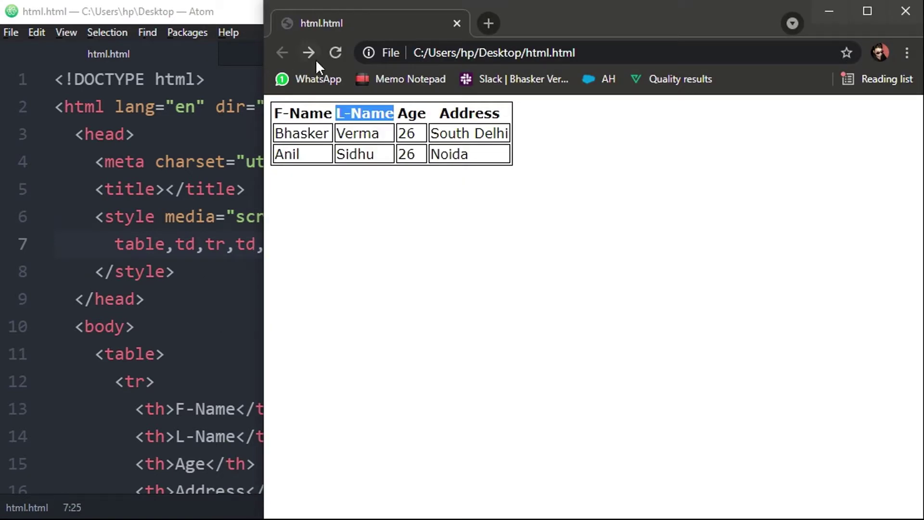
pyautogui.click(336, 53)
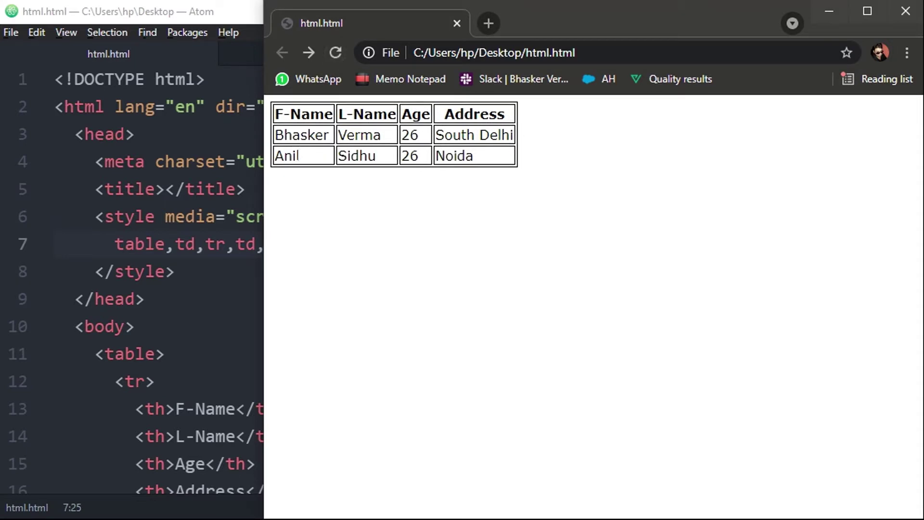
pyautogui.doubleClick(282, 157)
pyautogui.click(276, 135)
pyautogui.doubleClick(237, 244)
# Delete the extra 'td' selector on line 7 and save html.html.
pyautogui.press('BackSpace')
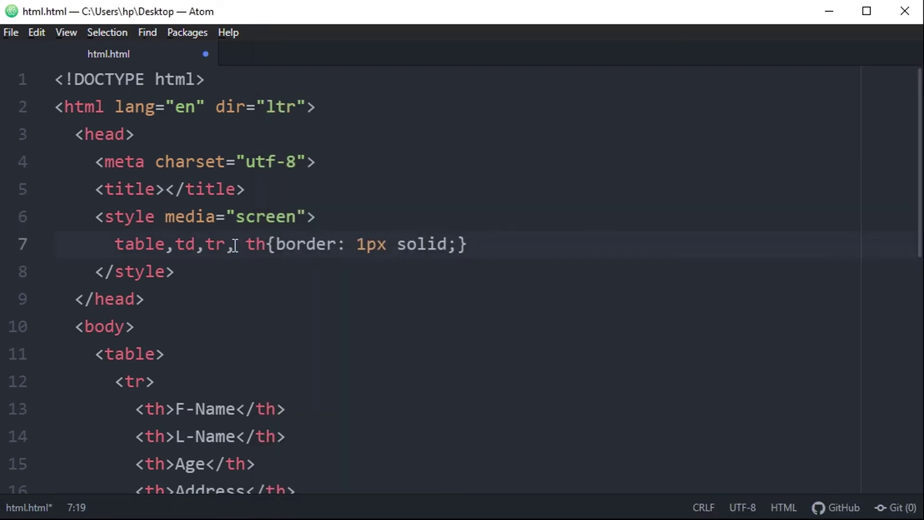
pyautogui.hotkey('ctrl', 's')
pyautogui.click(328, 311)
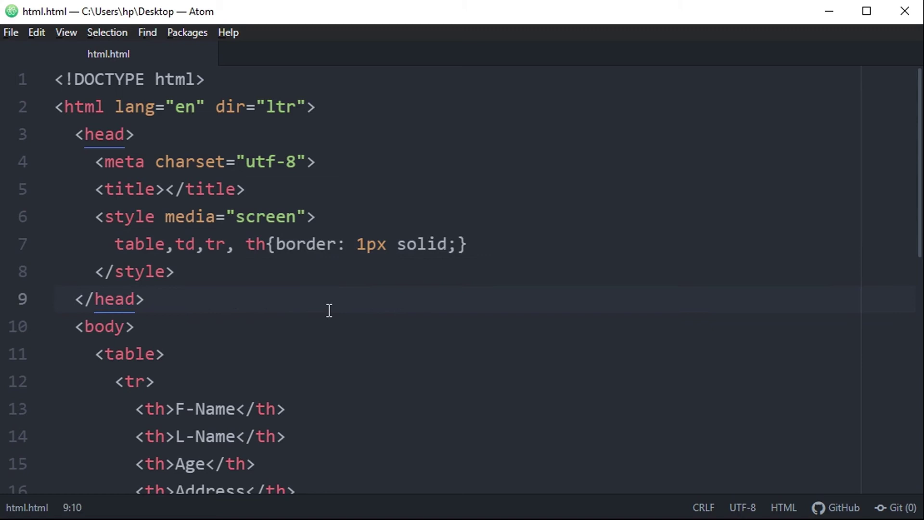